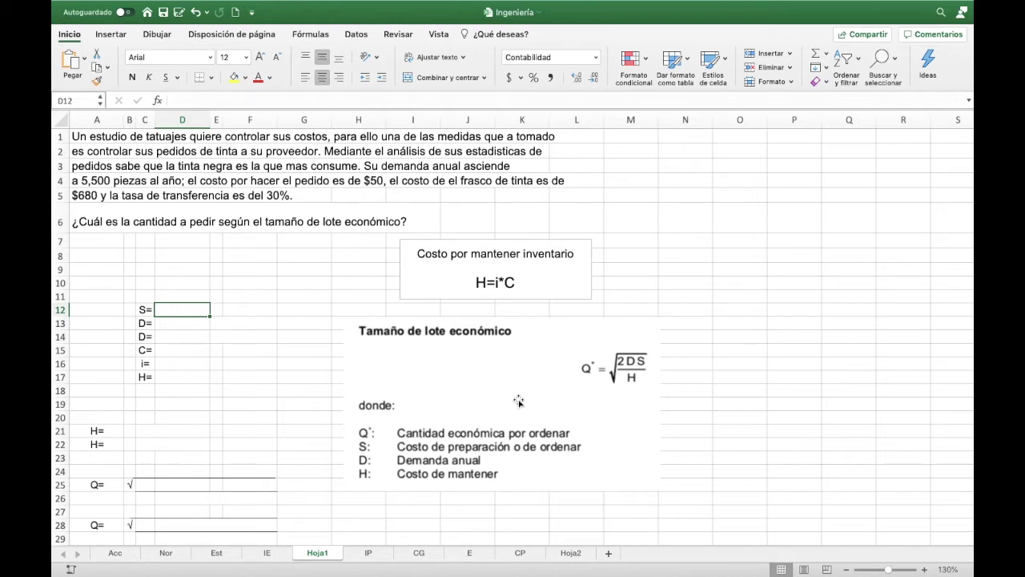
- Enter the ordering cost S as 50 in D12 and the annual demand D as 5500 in D13
text(50)
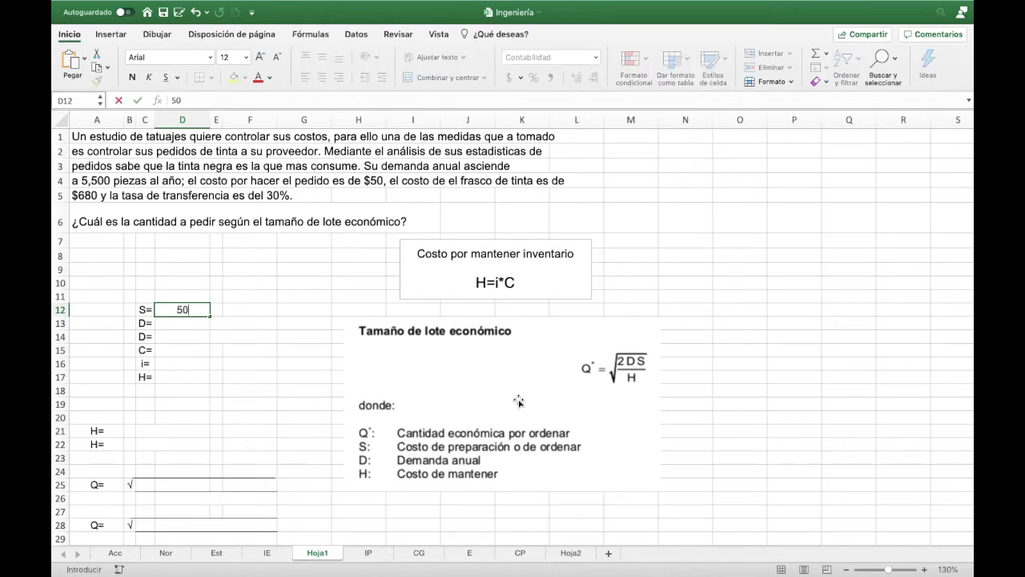
key(Return)
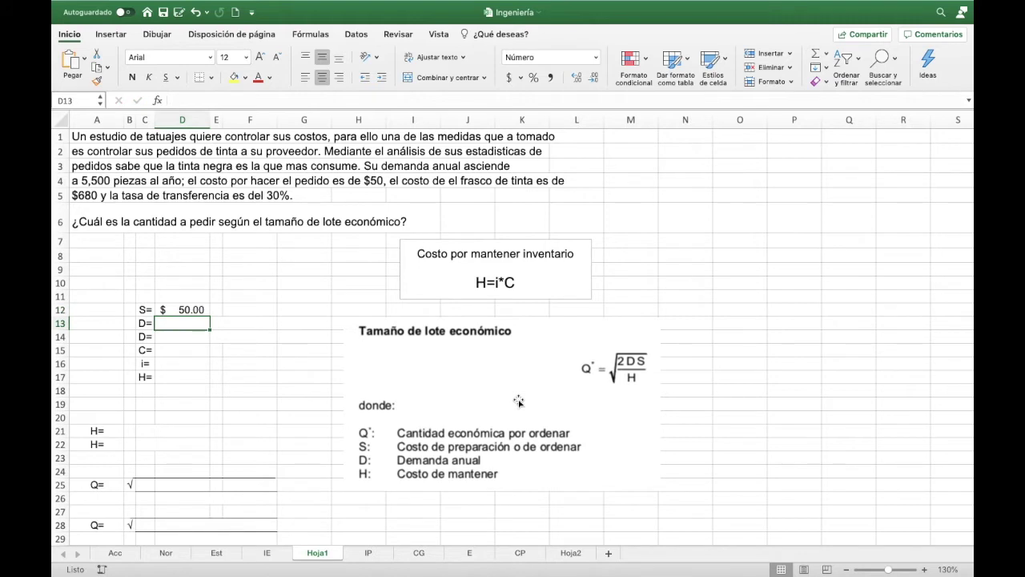
text(5500)
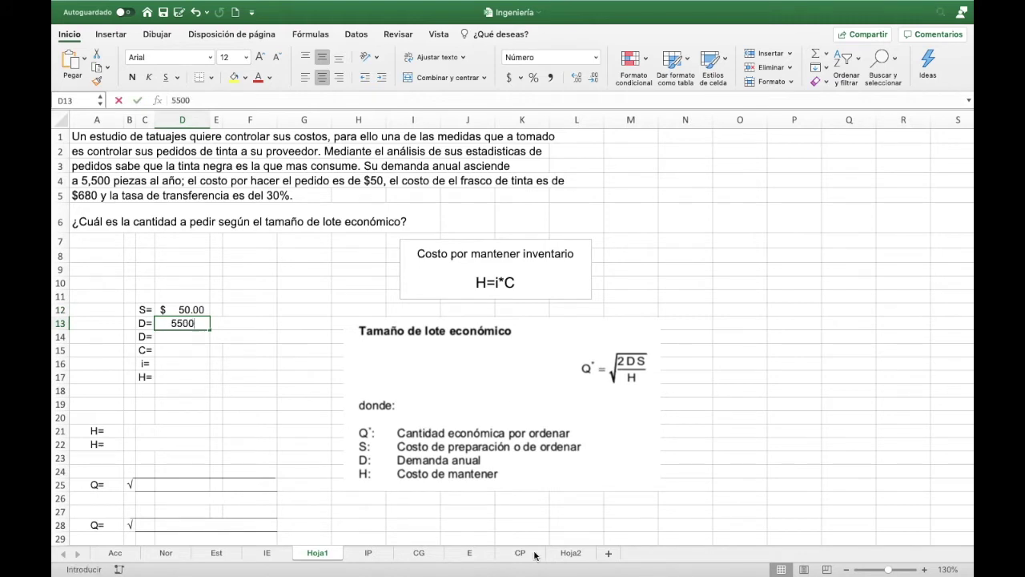
key(Return)
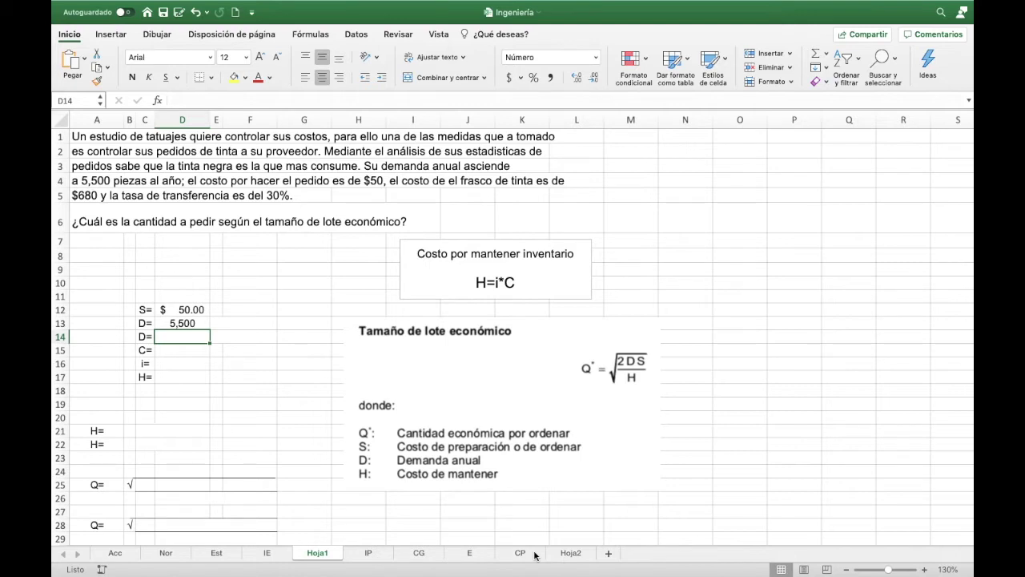
- Enter the unit cost C as 680 in D15 and the rate i as 30% in D16, leaving D14 blank
key(Return)
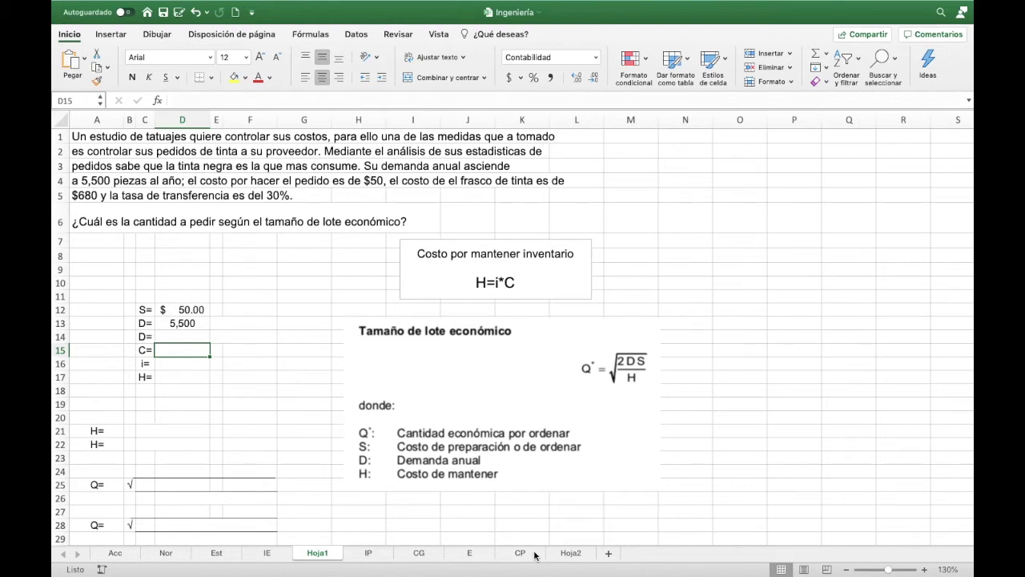
text(680)
key(Return)
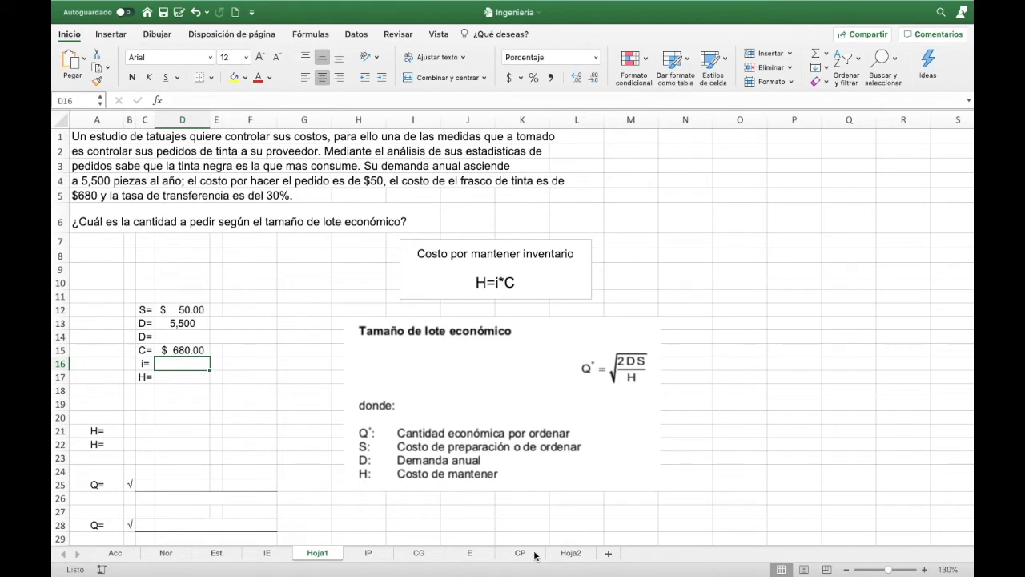
text(30)
key(Return)
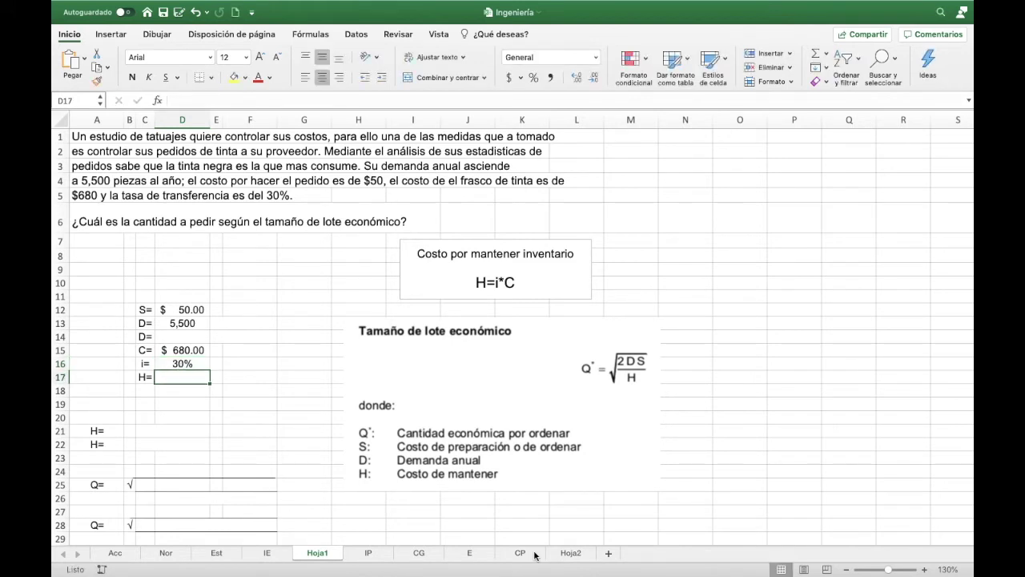
- Calculate the holding cost H in D17 with the formula =D15*D16
text(=)
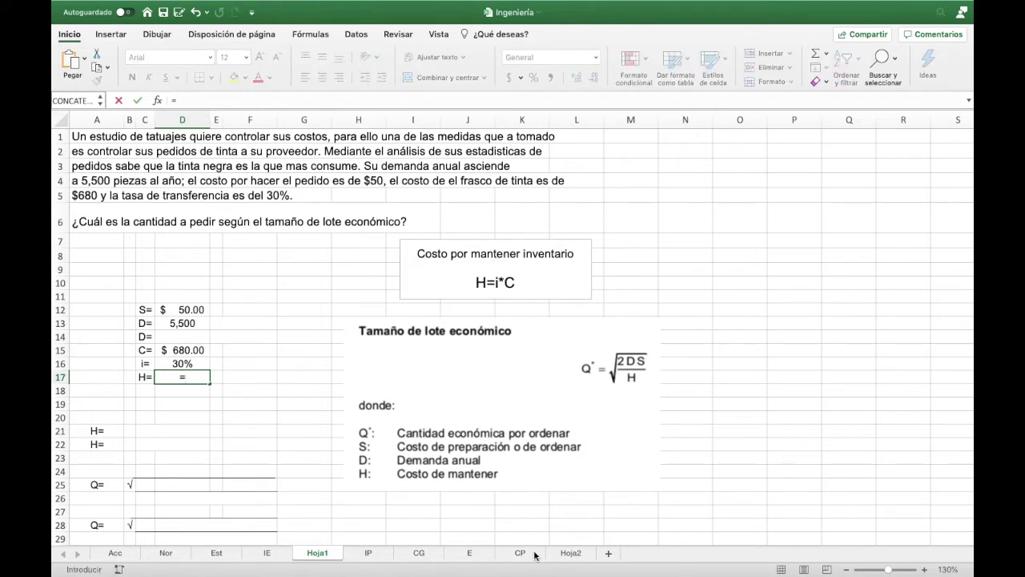
key(Up)
key(Up)
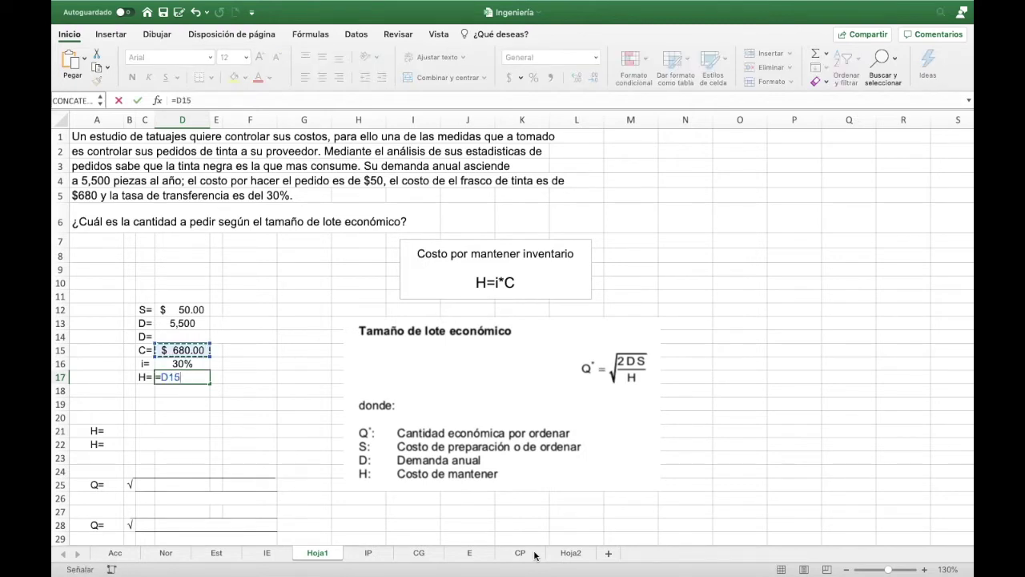
text(*)
key(Up)
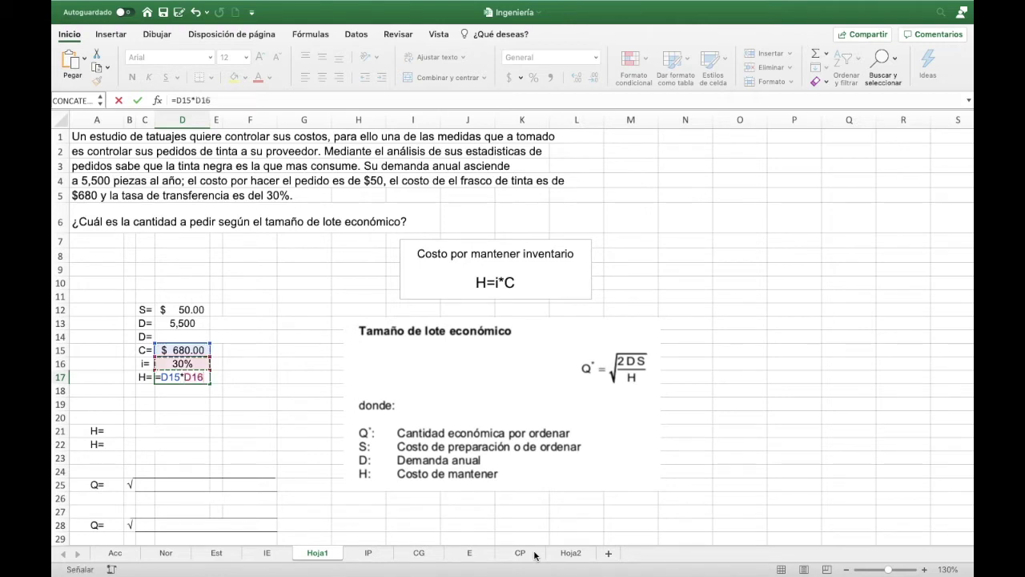
key(Return)
key(Up)
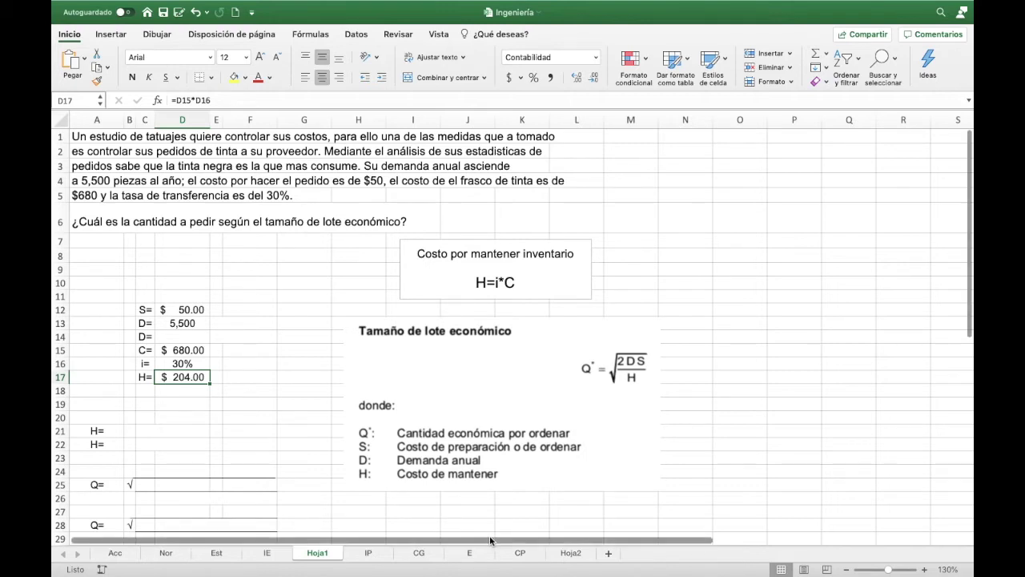
- Clear the two redundant H= labels in A21:A22
drag(93, 432, 96, 443)
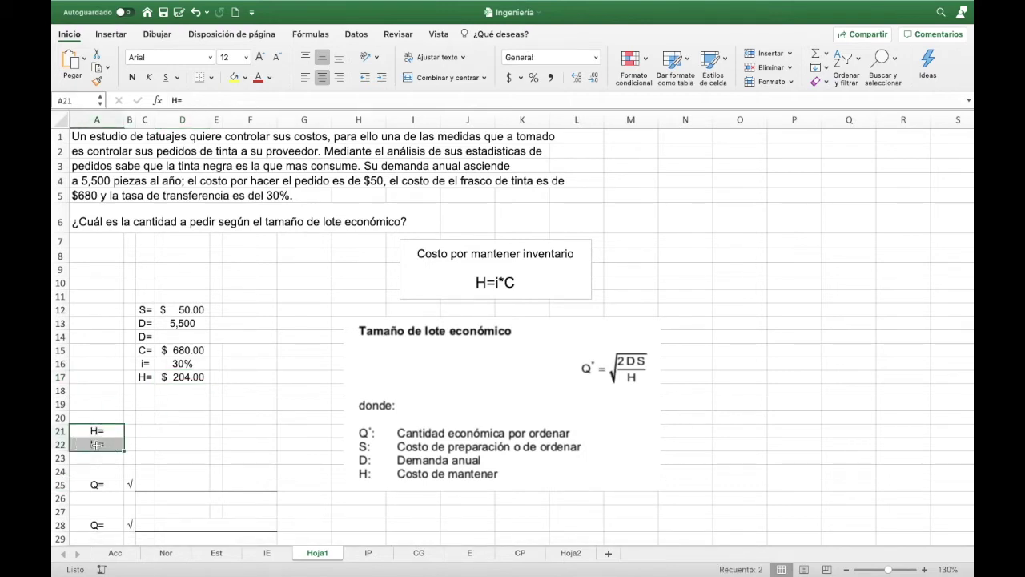
key(Delete)
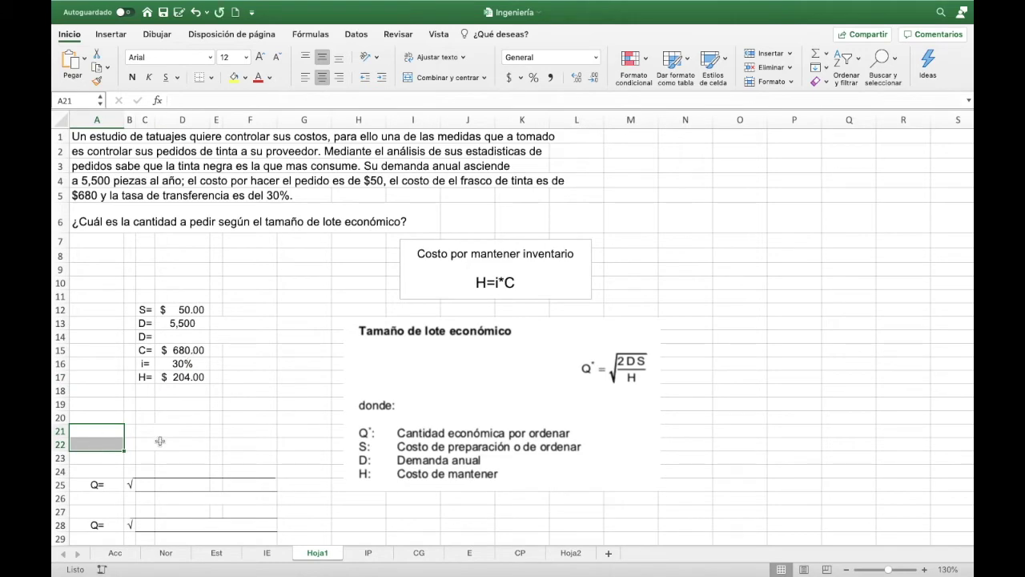
- Begin the numerator of the first Q expression with 2 in C25 and the demand reference =D13 in D25
scroll(158, 472, down, 3)
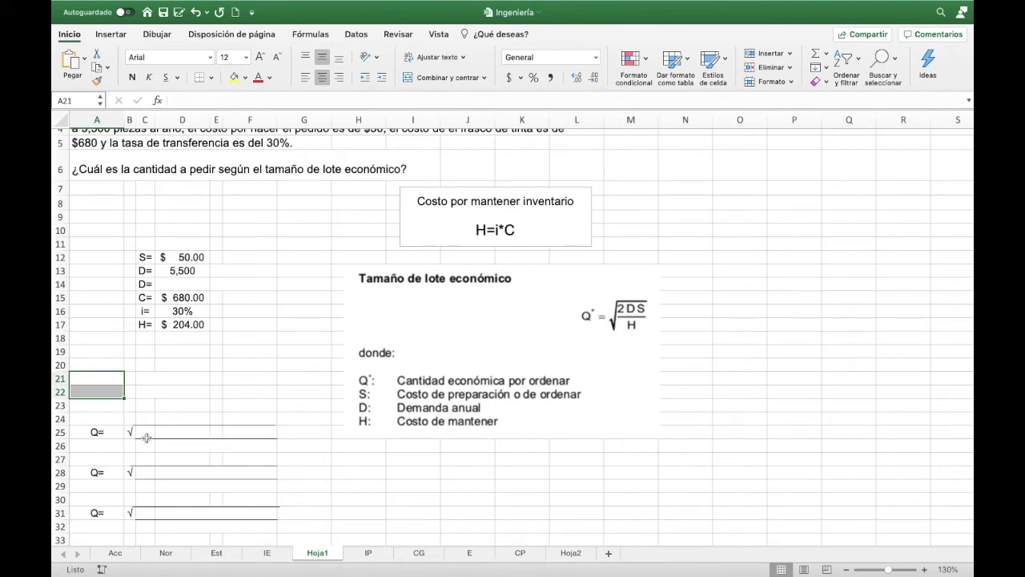
click(145, 433)
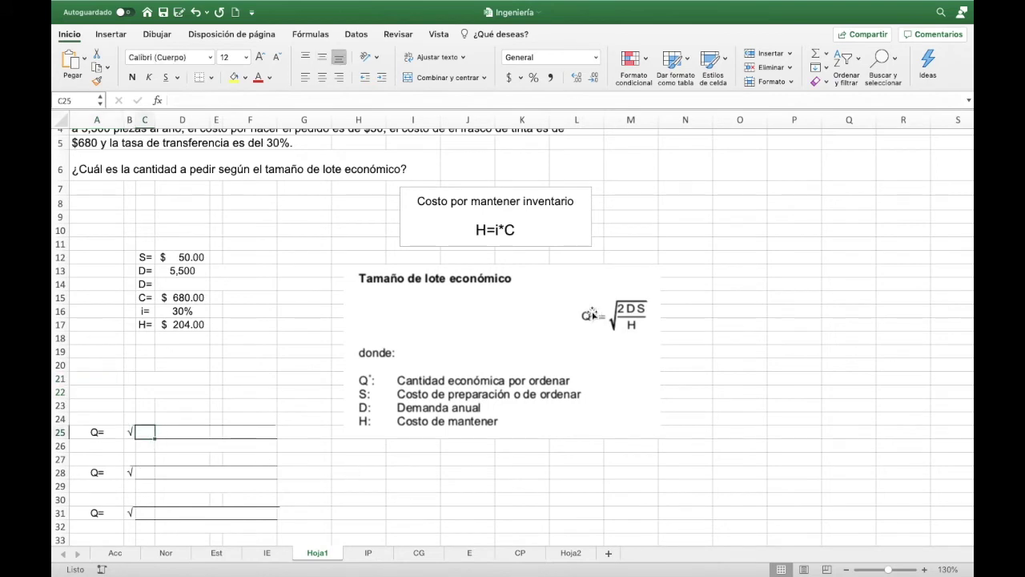
text(2)
key(Tab)
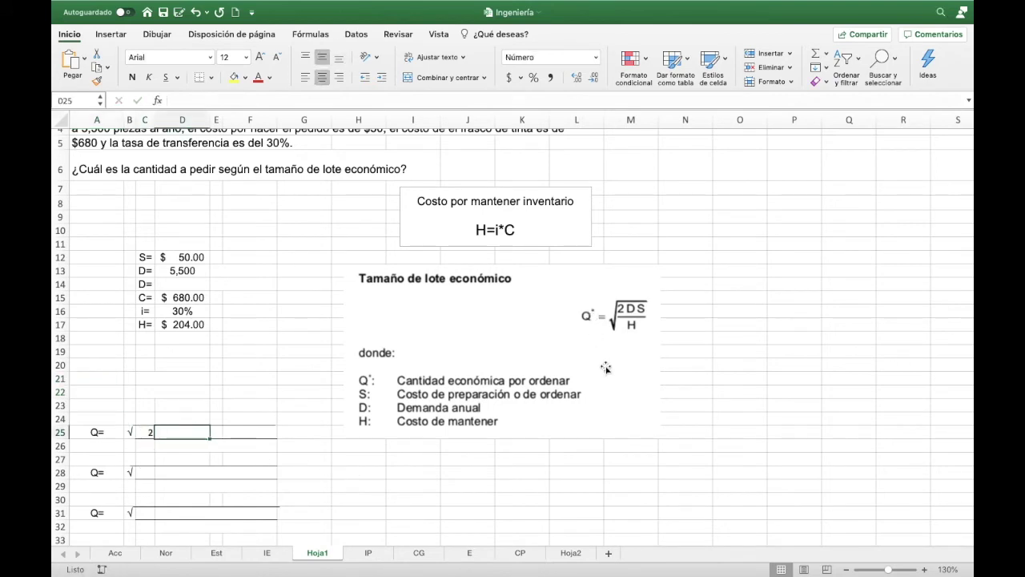
text(=)
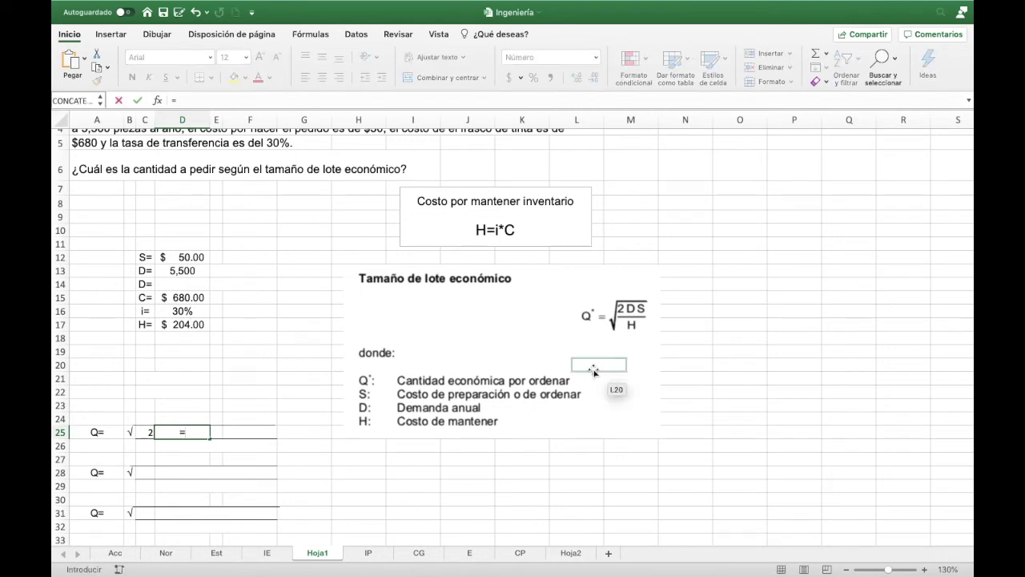
click(182, 271)
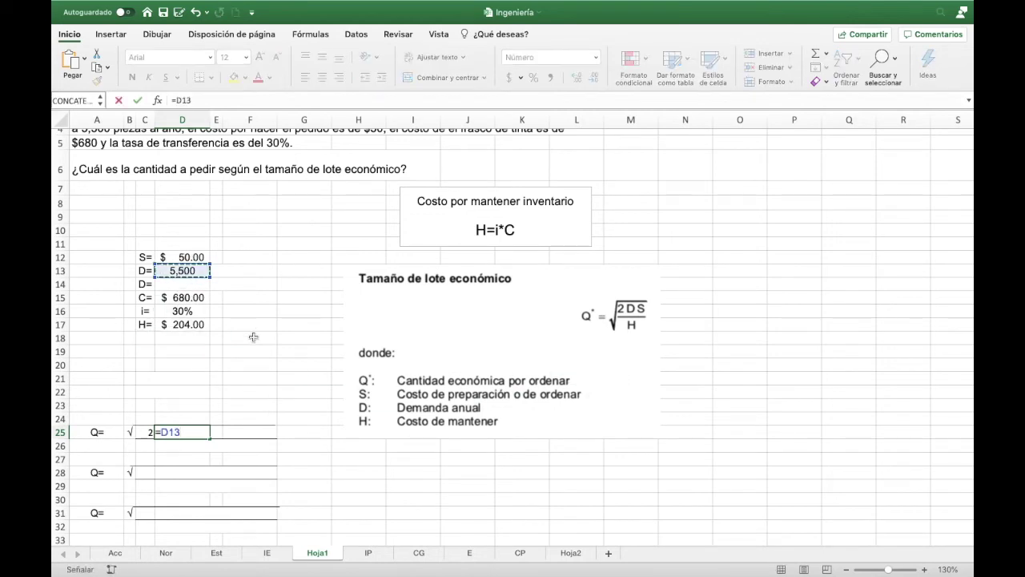
key(Return)
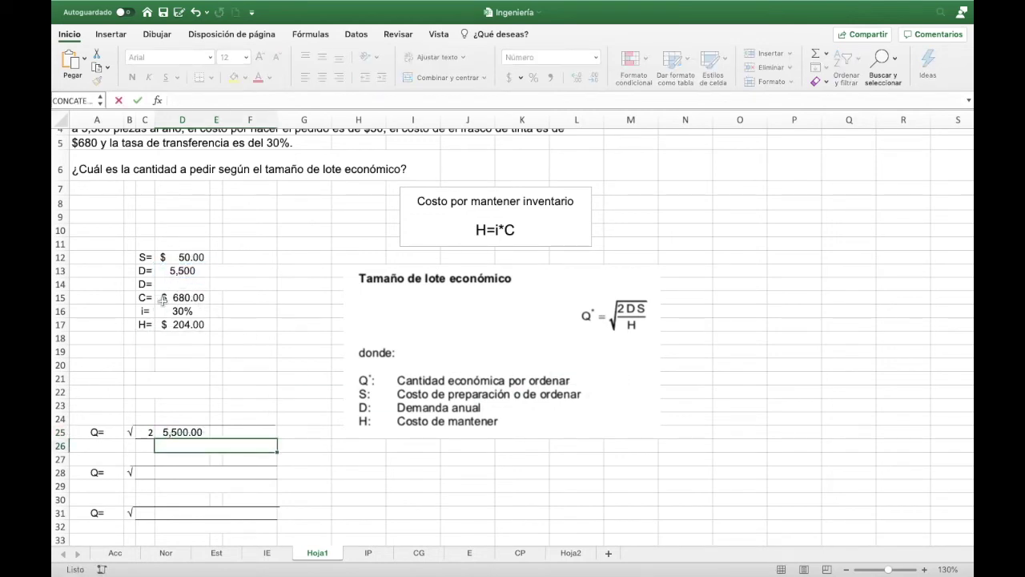
- Clear the duplicate D= label in C14 and enter the multiplication sign x in E25
click(145, 284)
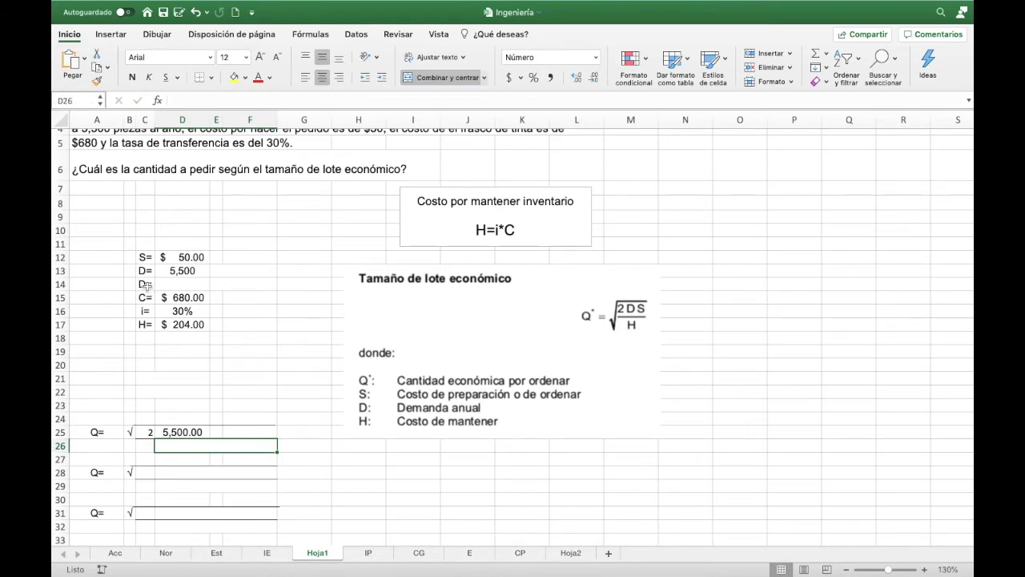
click(217, 432)
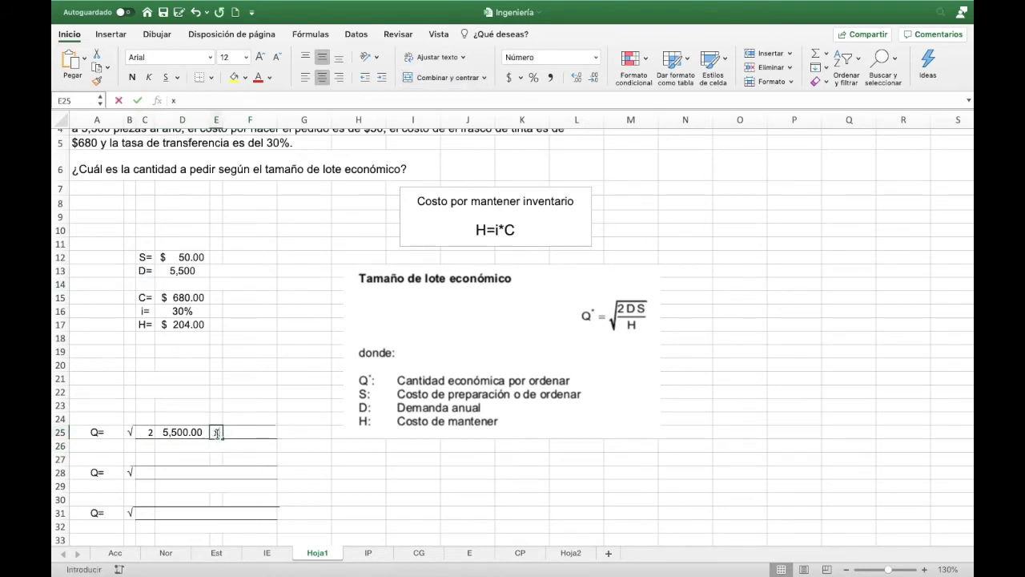
key(Tab)
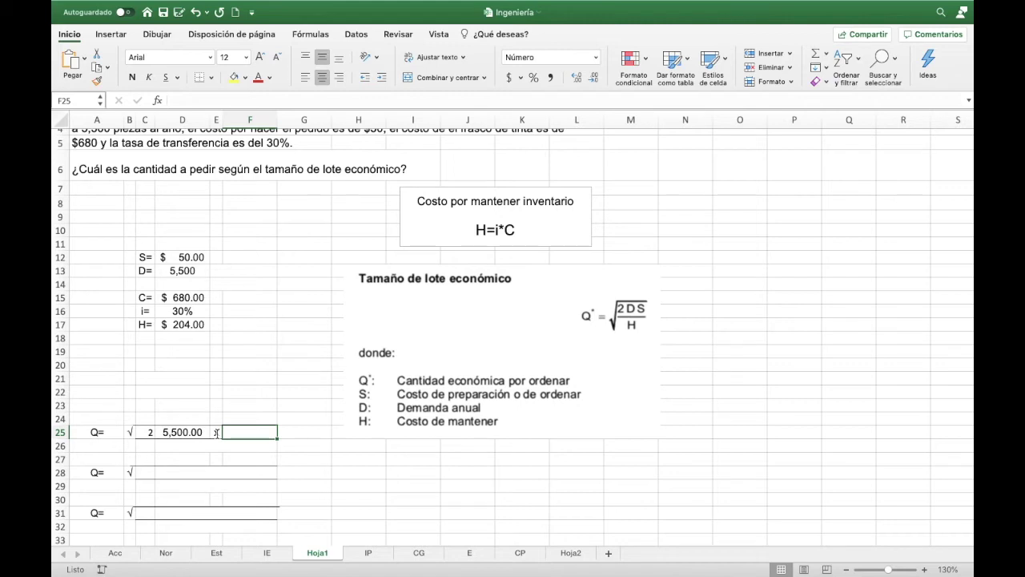
- Complete the first Q fraction by referencing S with =D12 in F25 and H with =D17 in the merged cell D26
text(=)
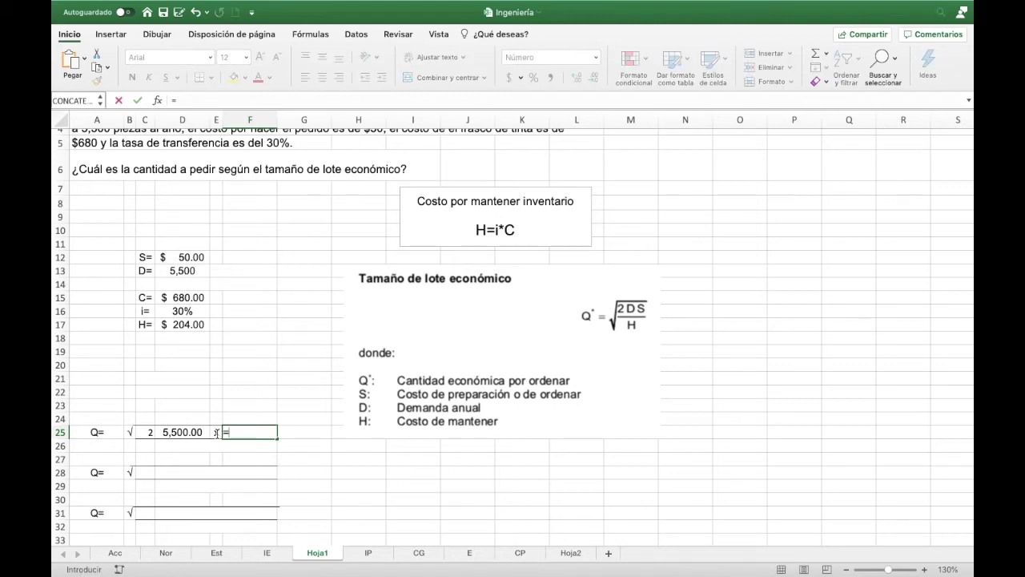
click(195, 257)
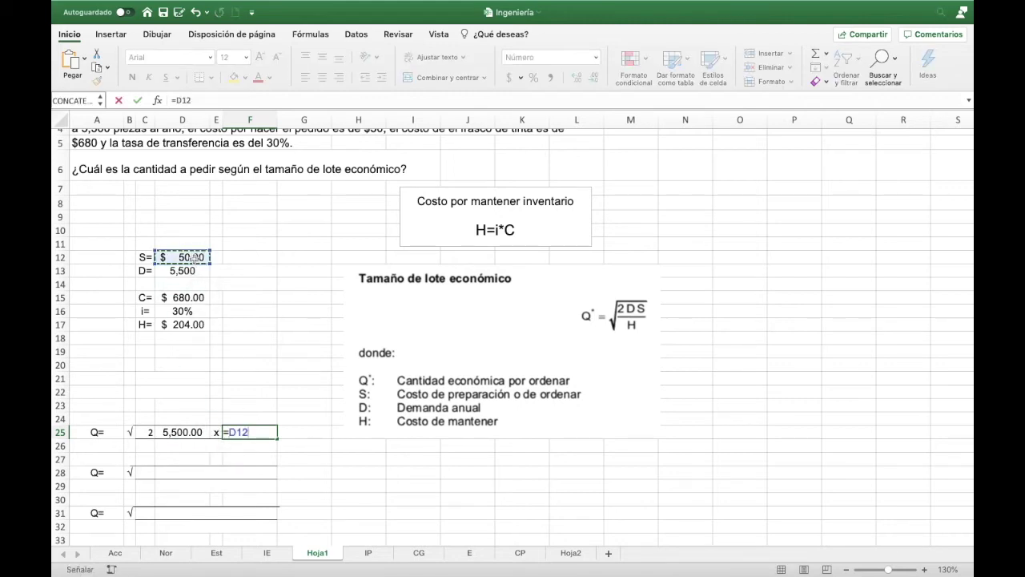
key(Return)
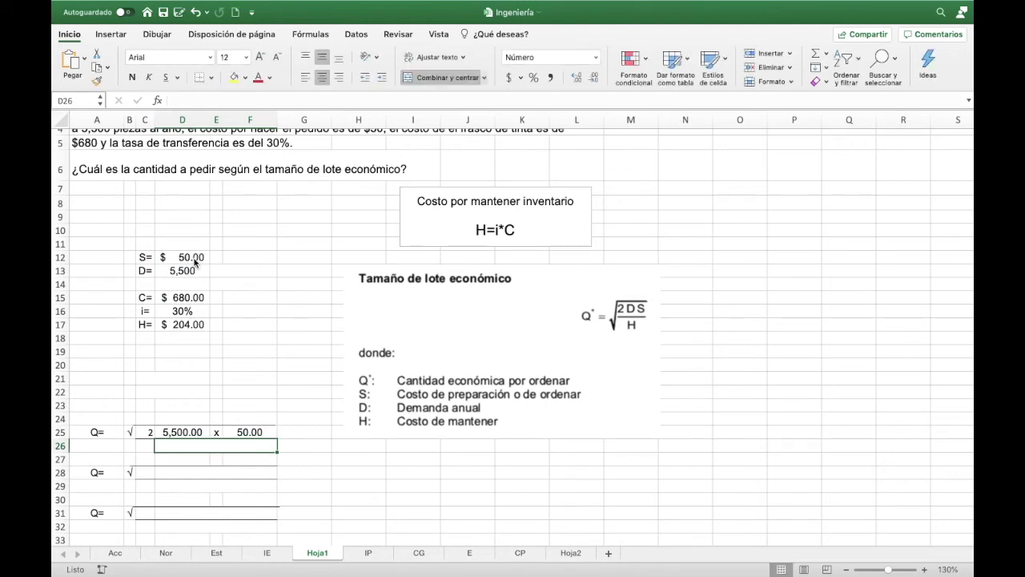
text(=)
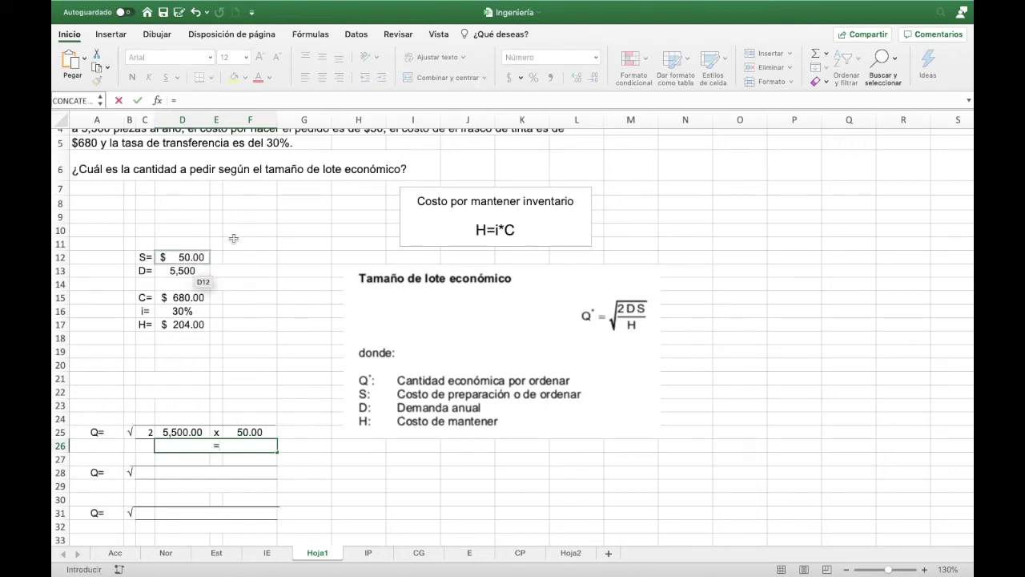
click(197, 326)
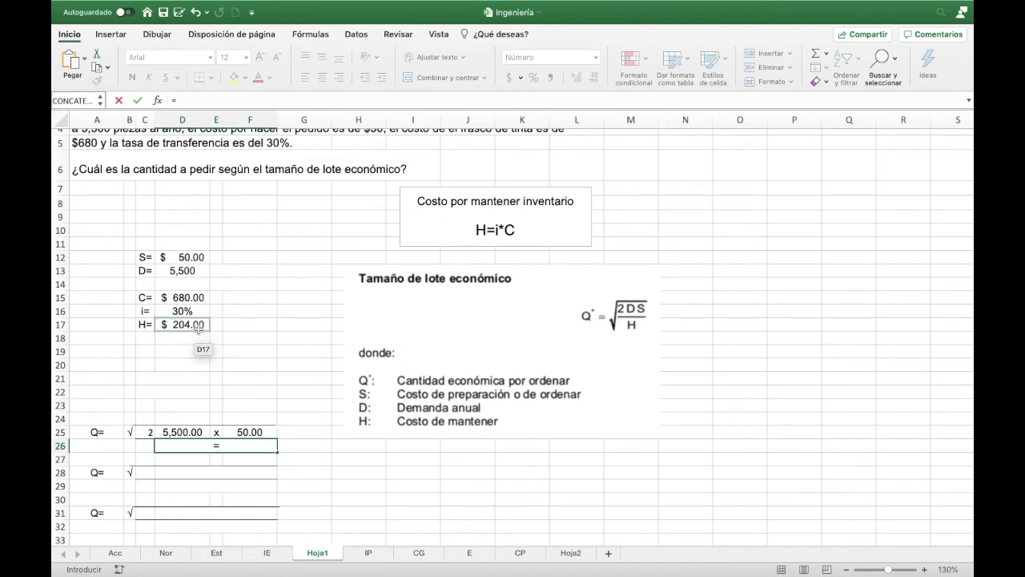
key(Return)
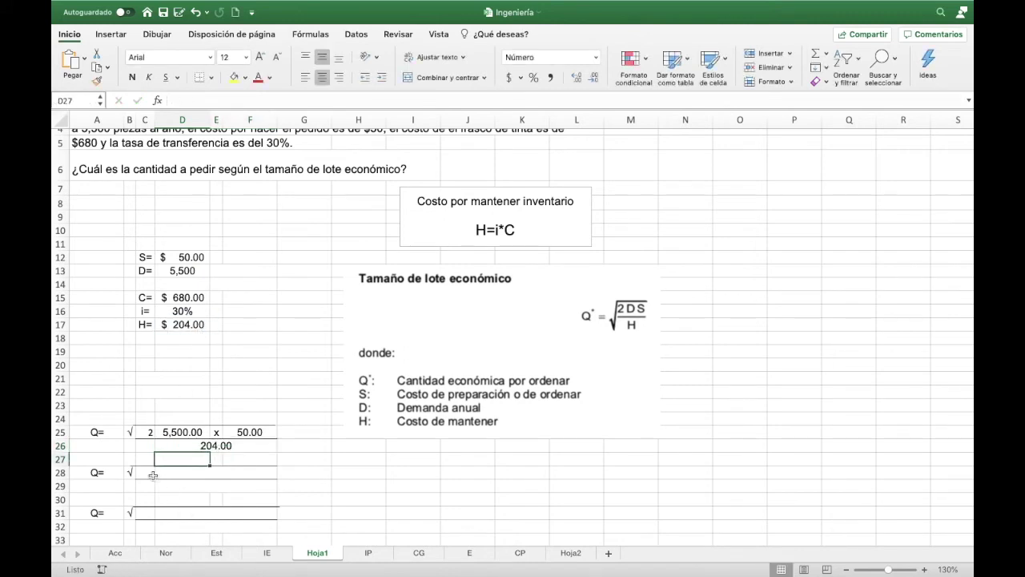
- Multiply demand by ordering cost in the second Q expression's numerator, D28, with the formula =D25*F25
click(177, 473)
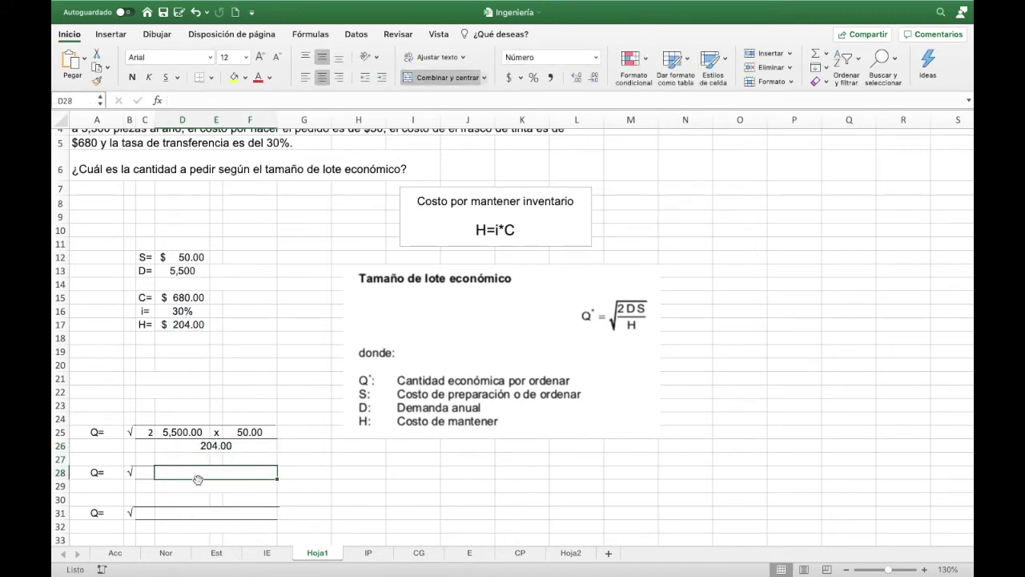
text(=)
key(Up)
key(Up)
key(Up)
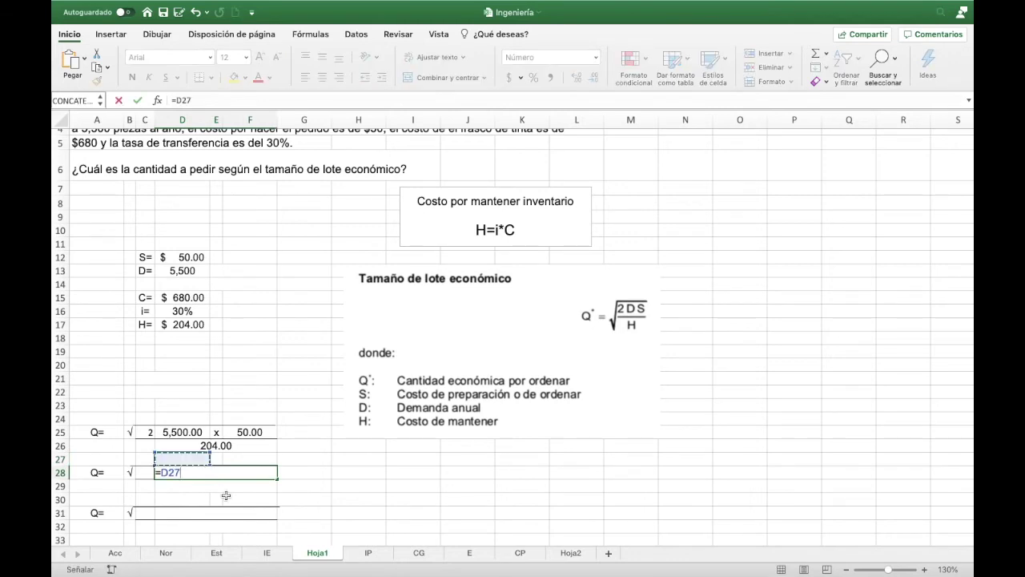
text(*)
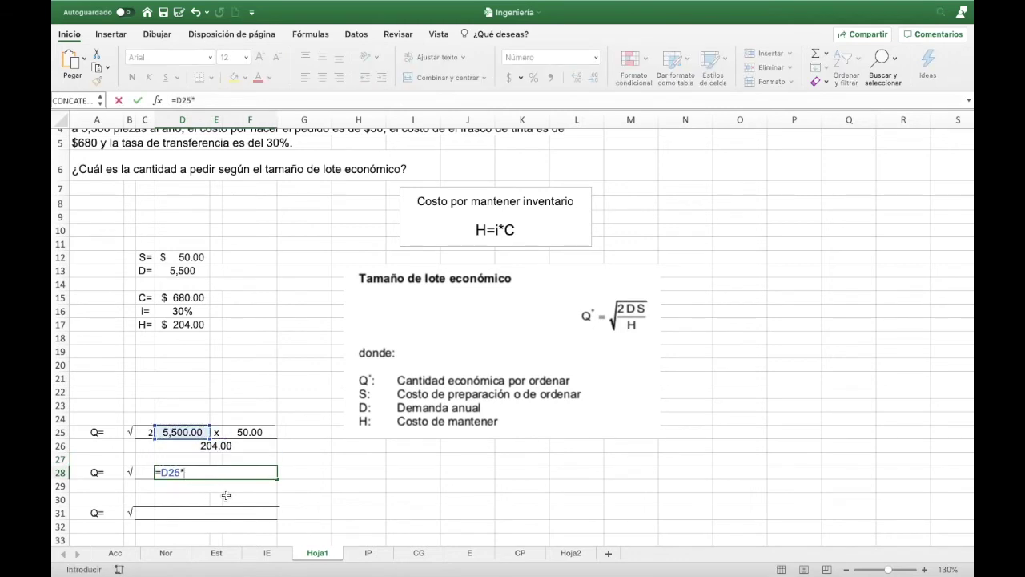
key(Up)
key(Up)
key(Up)
key(Right)
key(Right)
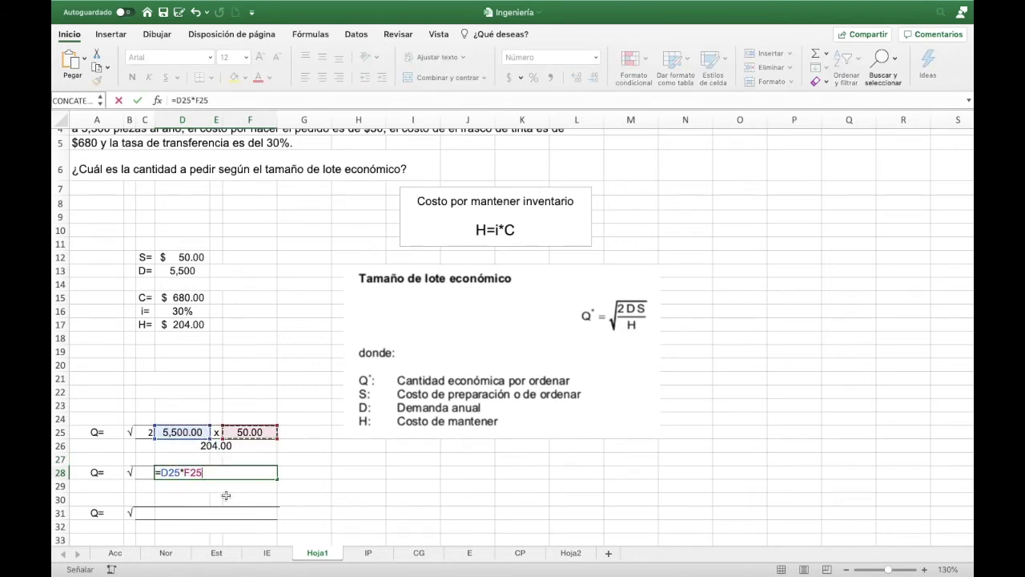
key(Return)
- Enter the factor 2 in C28, before the product in the second Q expression
key(Up)
key(Left)
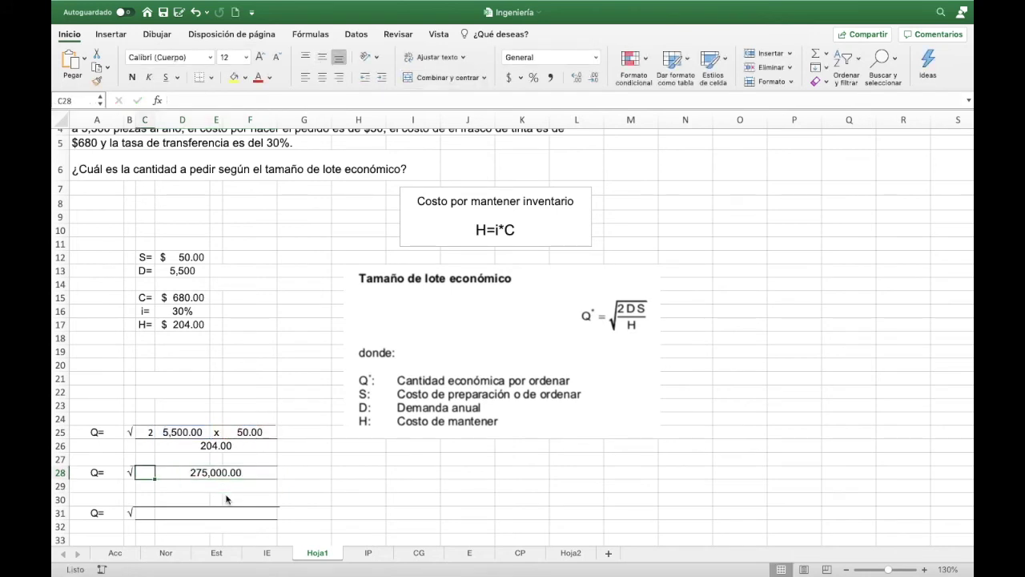
text(2)
key(Return)
- Fill the denominator of the second Q expression, merged cell D29, with a reference to the holding cost H
key(Right)
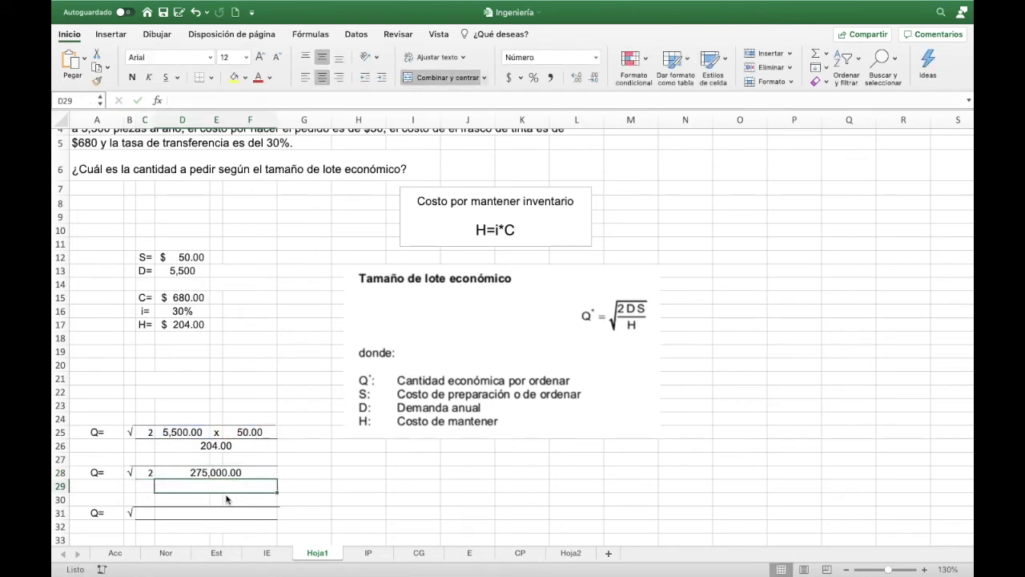
text(=)
key(Up)
key(Up)
key(Up)
key(Up)
key(Up)
key(Up)
key(Up)
key(Up)
key(Up)
key(Up)
key(Up)
key(Up)
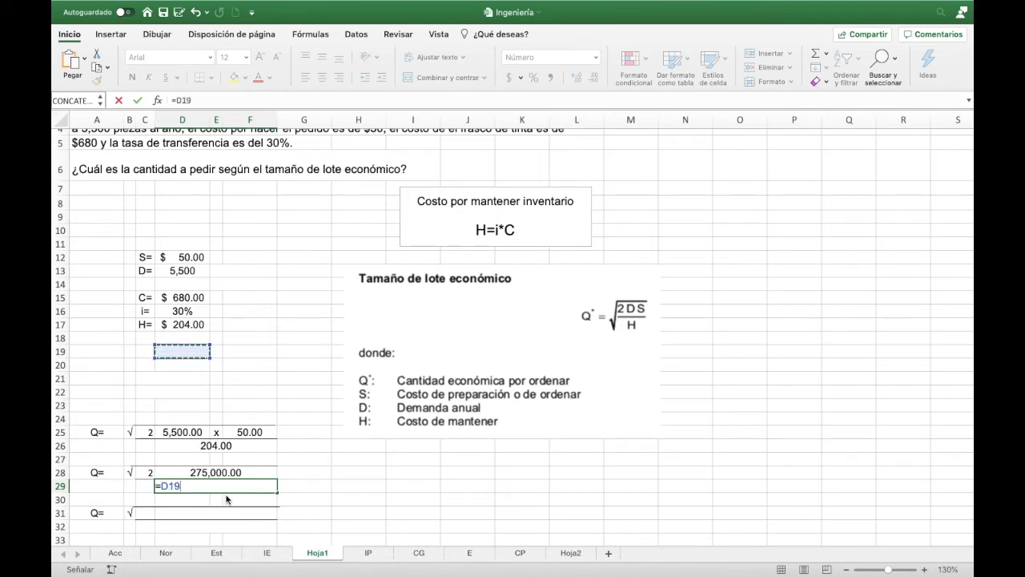
key(Return)
- Calculate the numerator of the third Q expression in D31 with the formula =D28*C28
scroll(202, 453, down, 3)
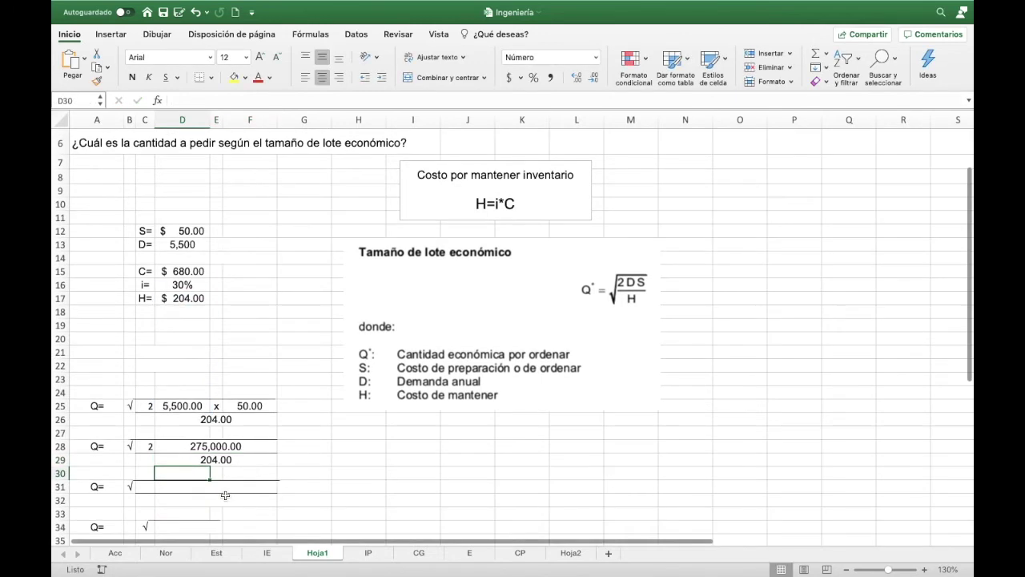
click(196, 429)
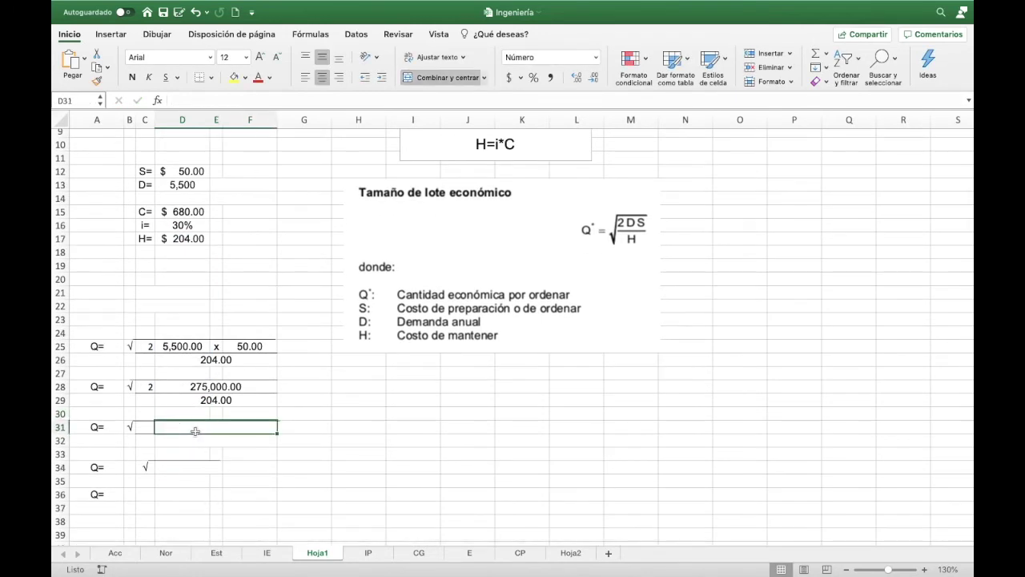
text(=)
key(Up)
key(Up)
key(Up)
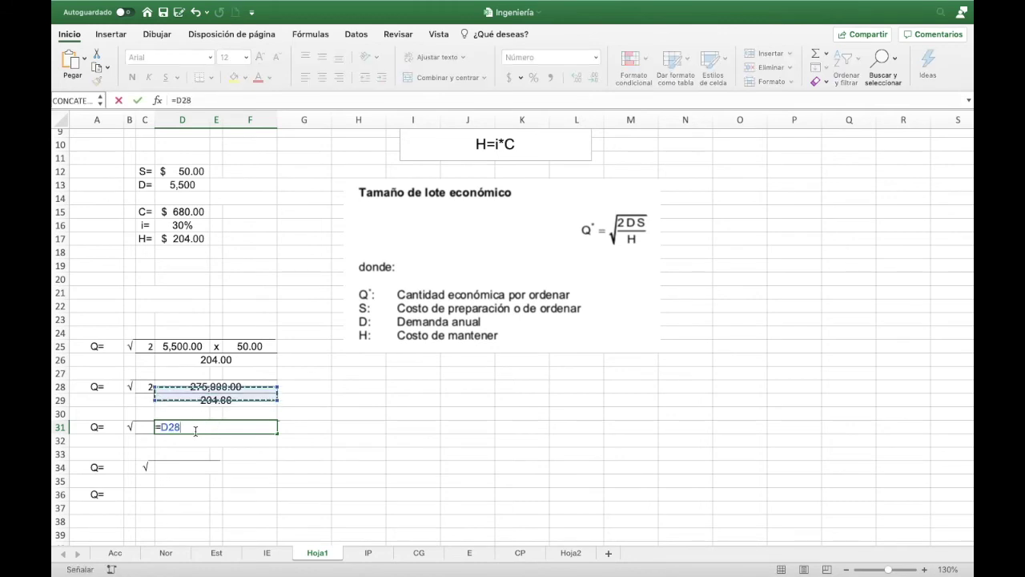
text(*)
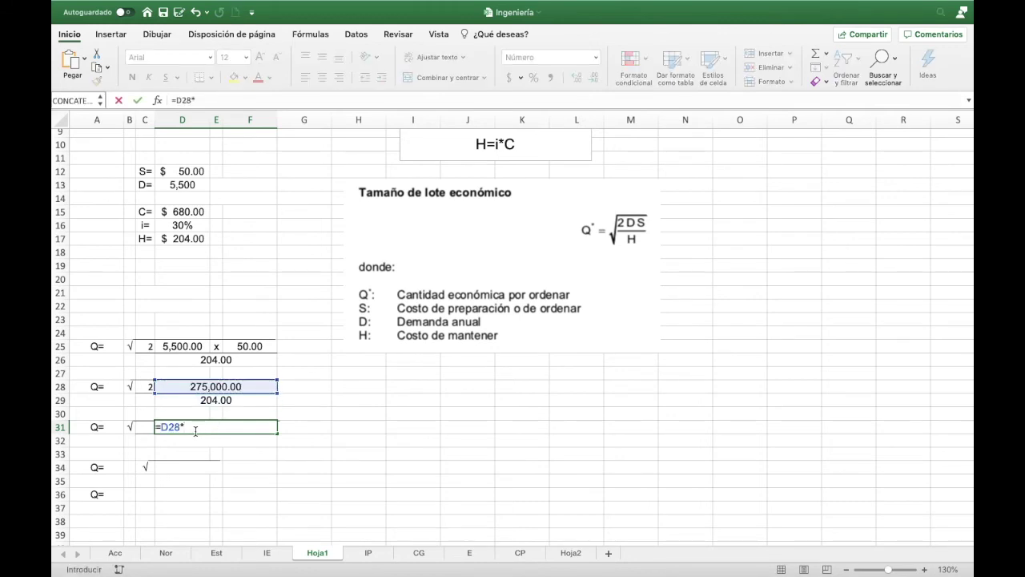
click(150, 389)
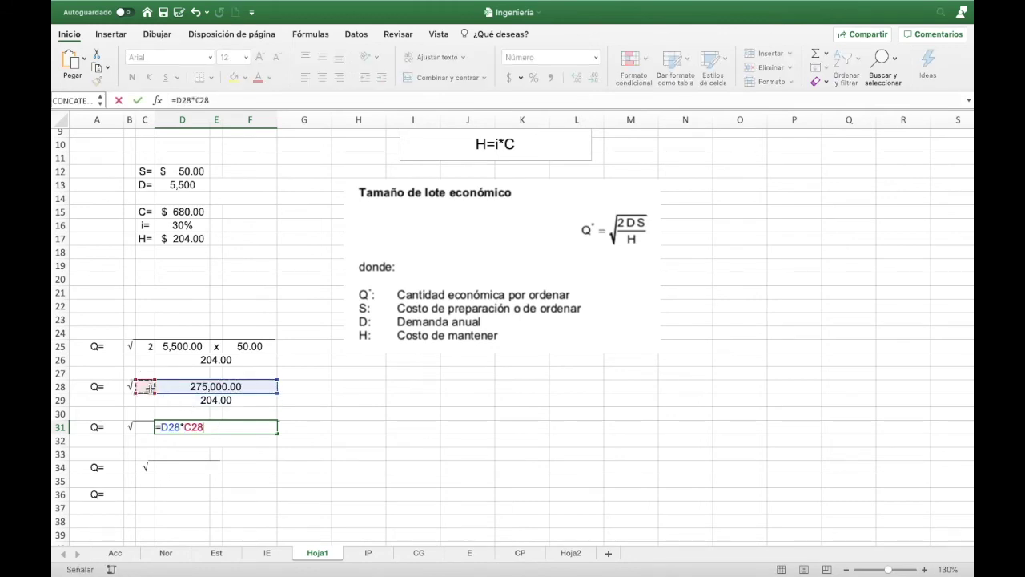
key(Return)
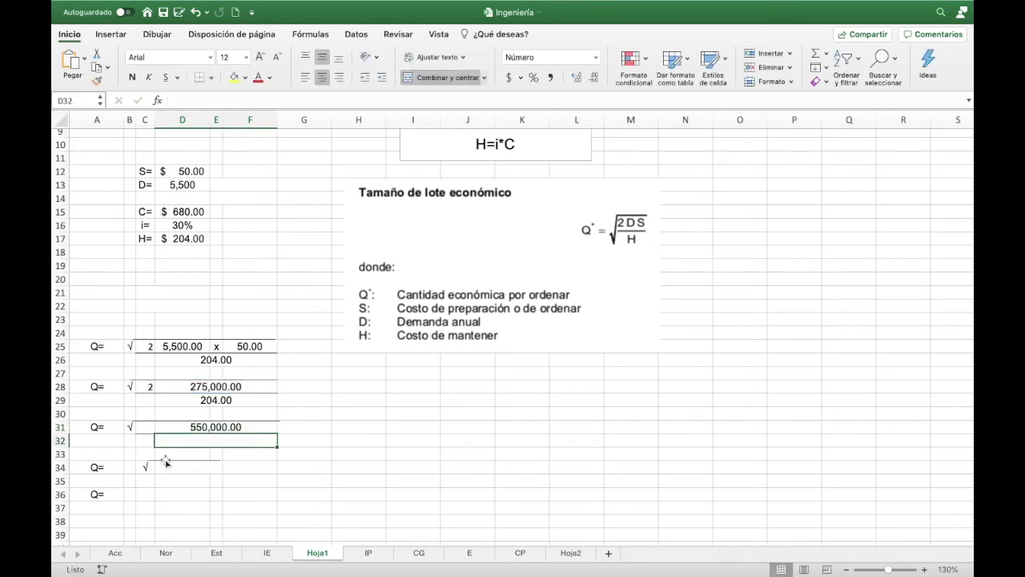
- Carry the denominator into the third Q expression by entering =D29 in D32
text(=)
click(215, 401)
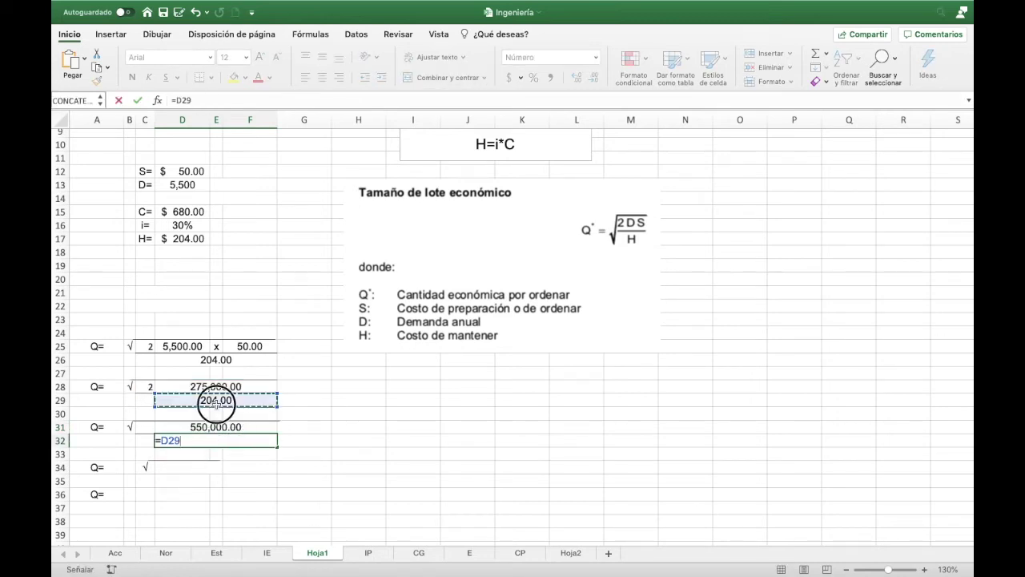
key(Return)
- Divide the third expression's numerator by its denominator under the root in D34, using =D31/D32
click(170, 471)
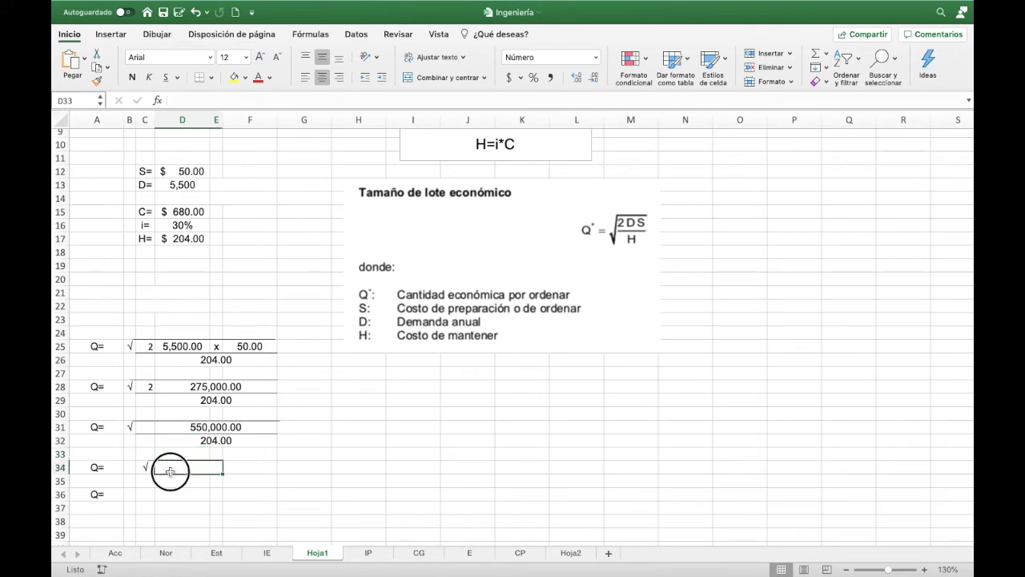
text(=)
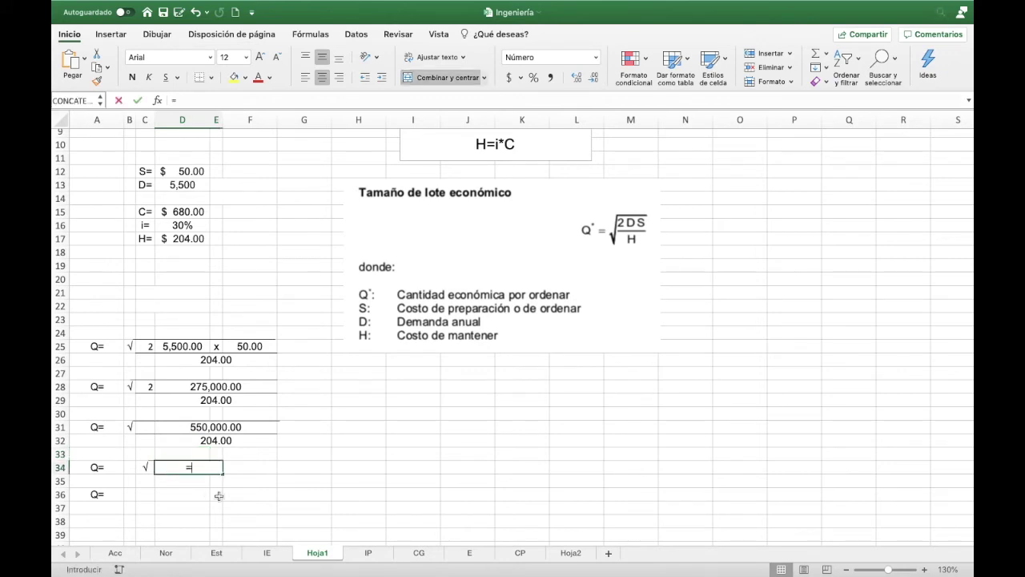
key(Up)
key(Up)
key(Up)
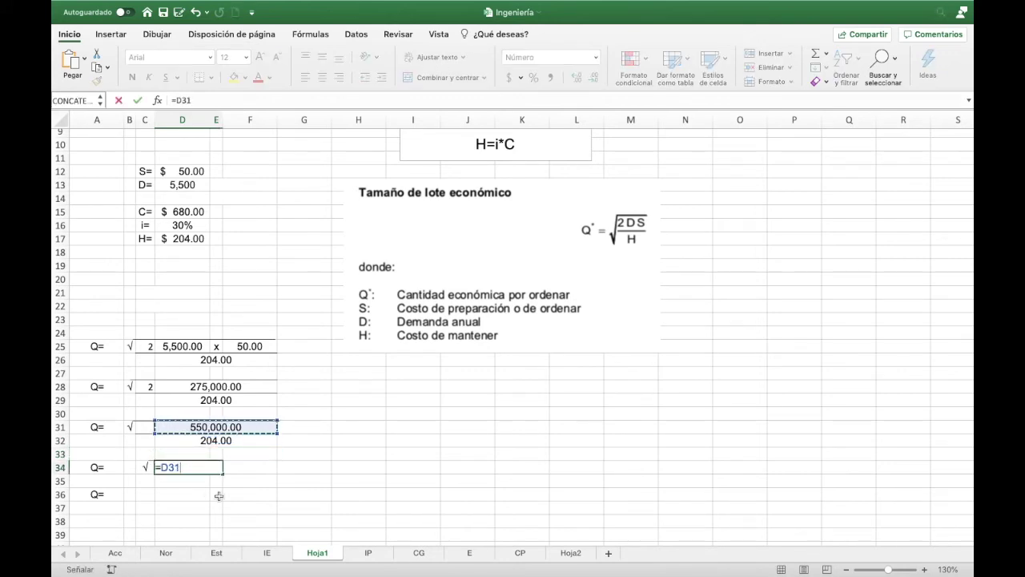
text(/)
click(223, 446)
key(Return)
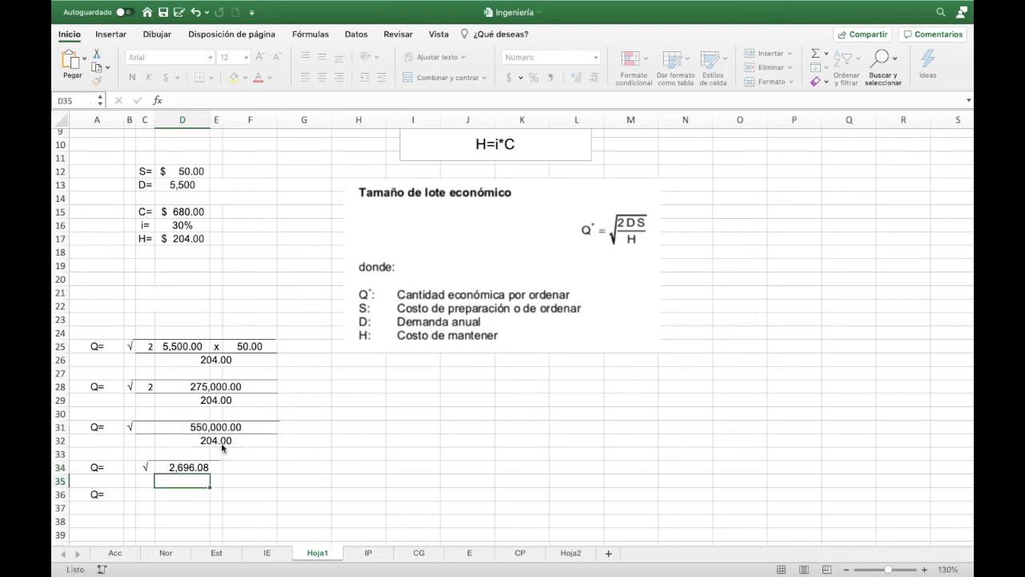
- Calculate the square root of the quotient in D36 with the formula =D34^.5
key(Return)
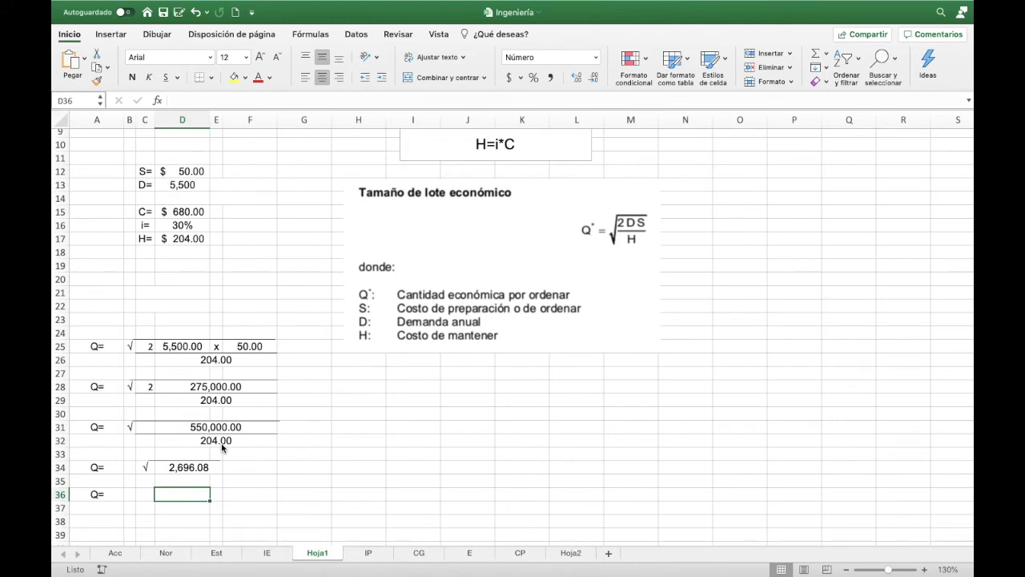
text(=)
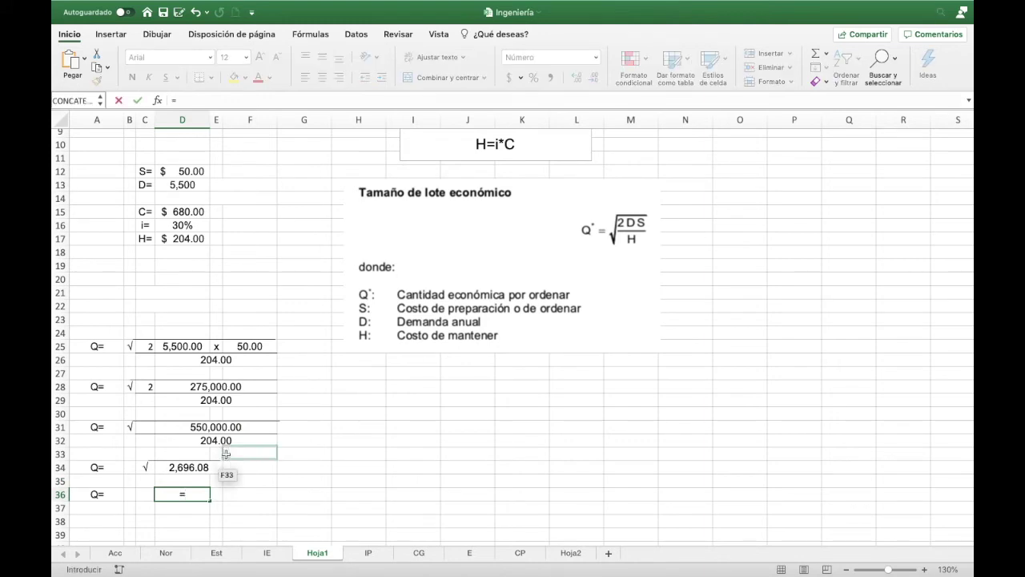
click(202, 470)
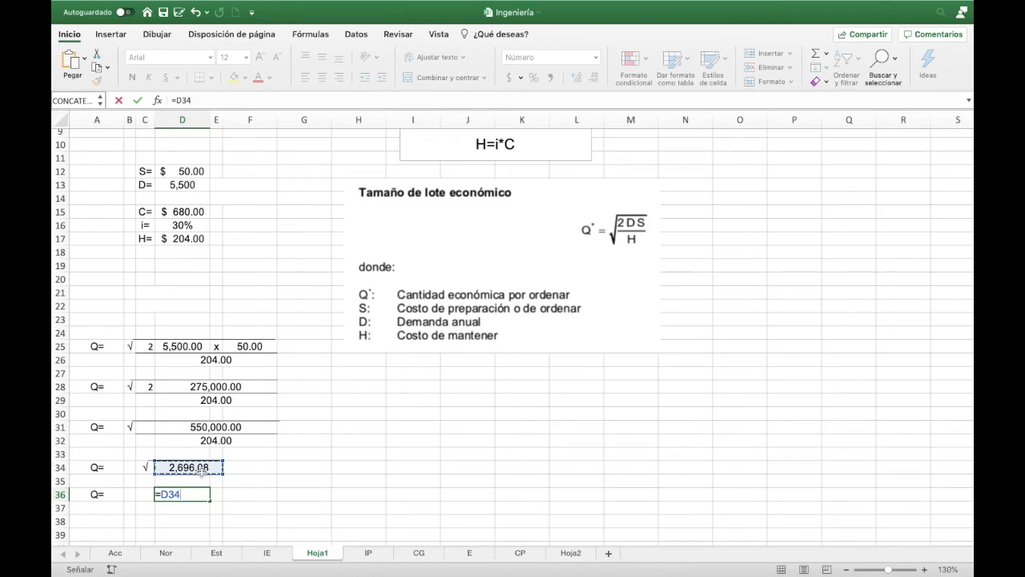
text(^.5)
key(Return)
key(Up)
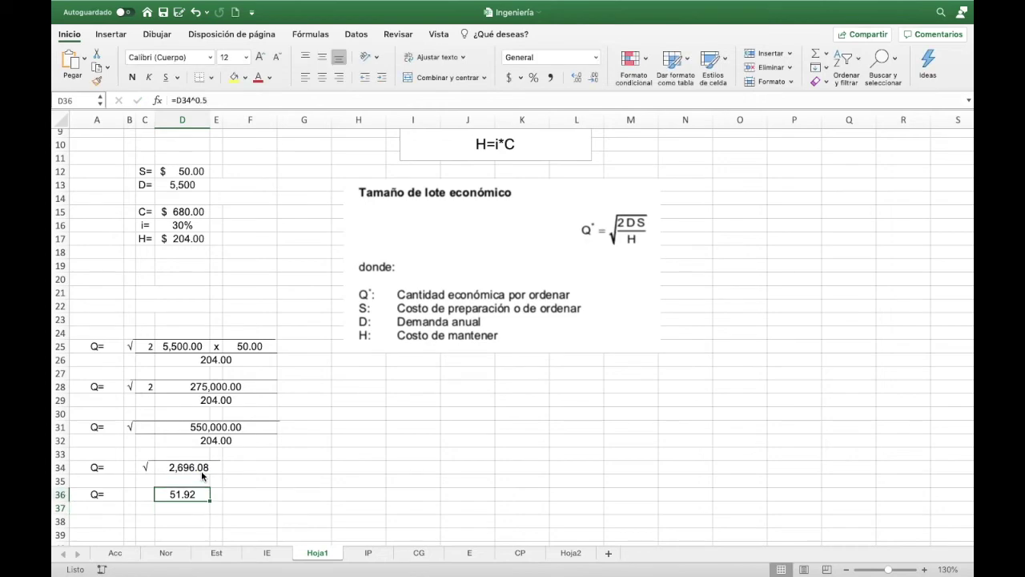
drag(98, 494, 173, 493)
scroll(176, 481, down, 6)
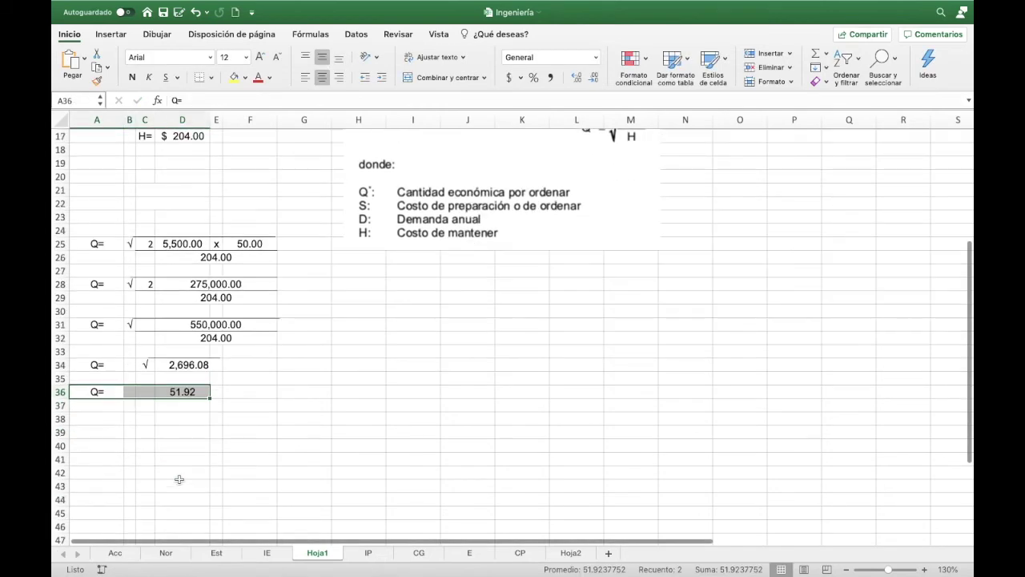
key(super+z)
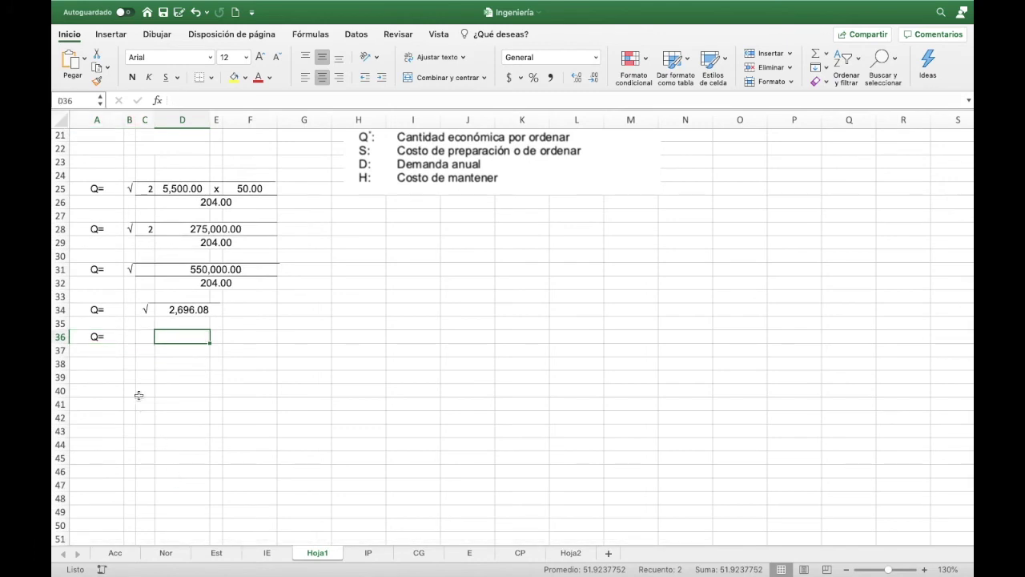
key(Up)
key(Up)
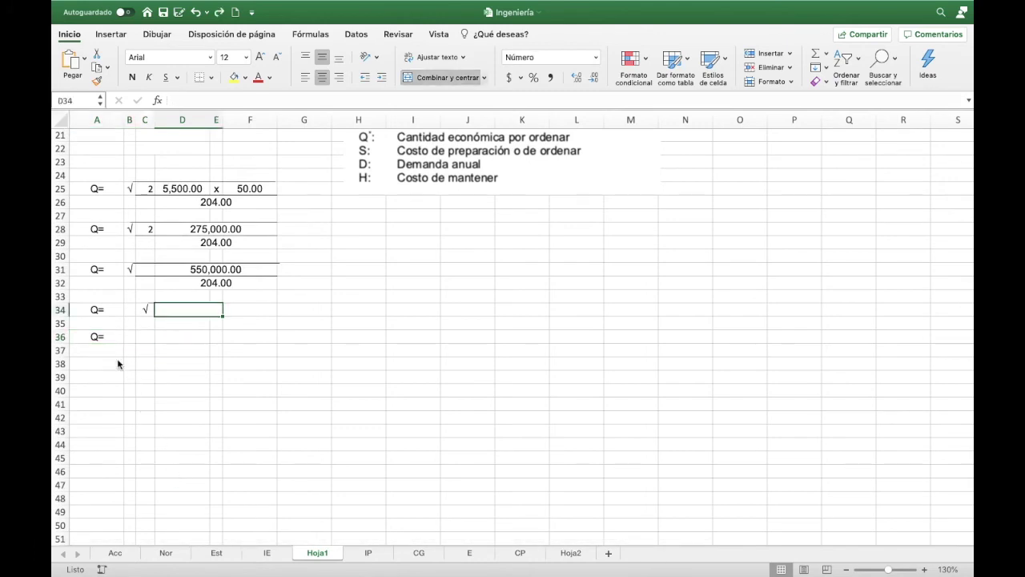
key(super+y)
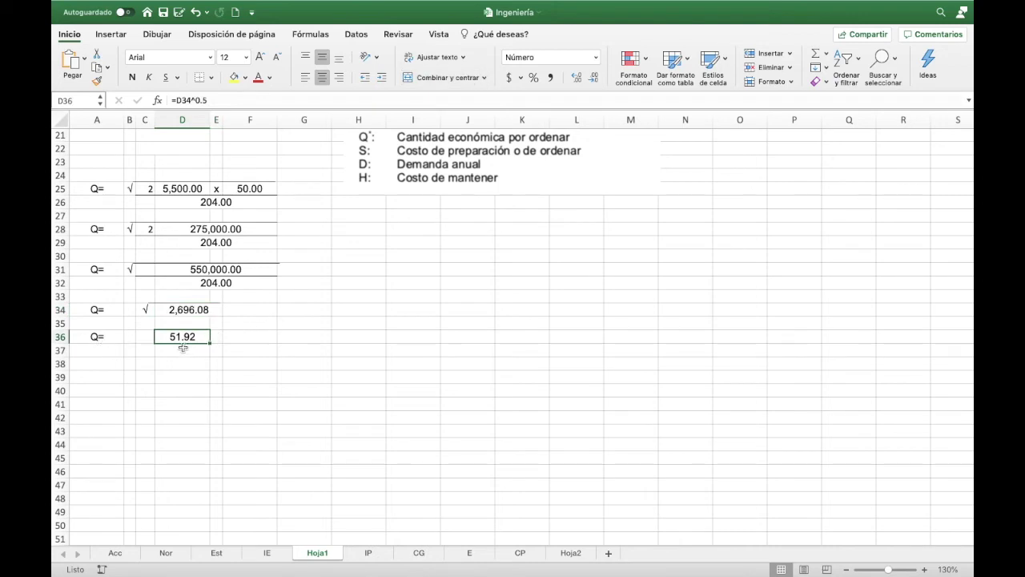
- Copy the Q= label from A36 into A38 for the rounded result
click(97, 336)
key(super+c)
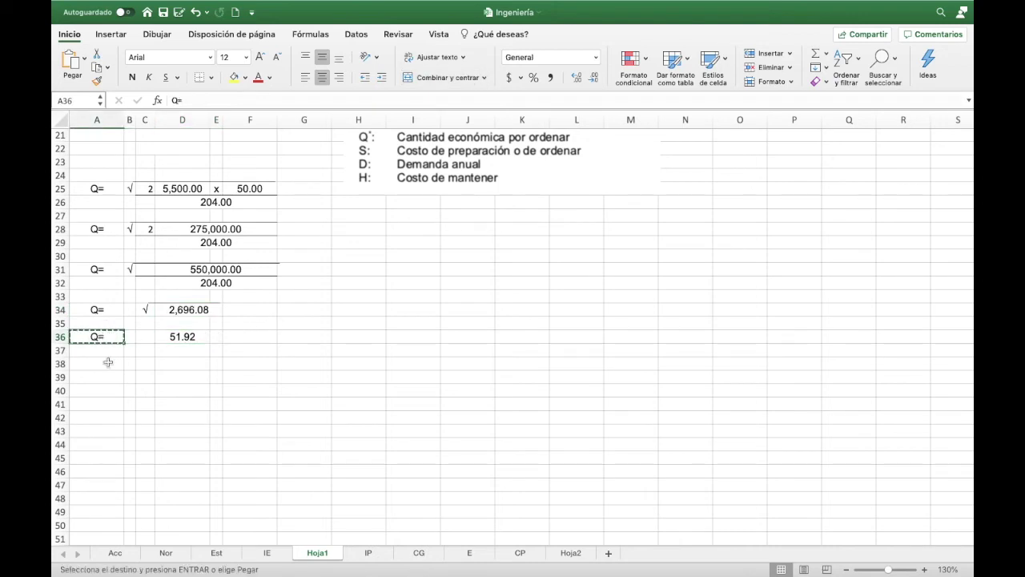
click(106, 361)
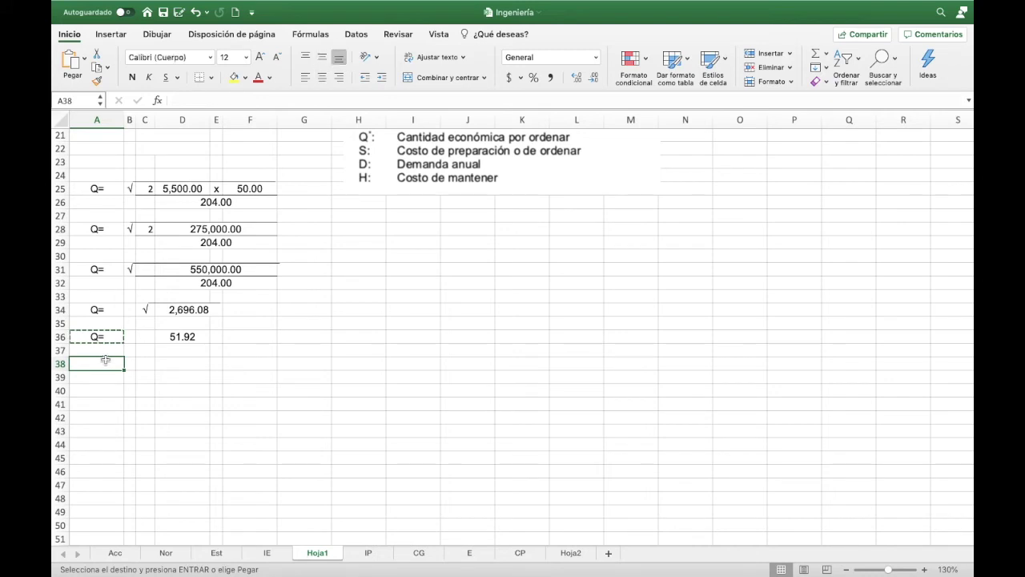
key(super+v)
- Round the Q result up to a whole number in D38 with =REDONDEAR.MAS(D36,0)
click(180, 358)
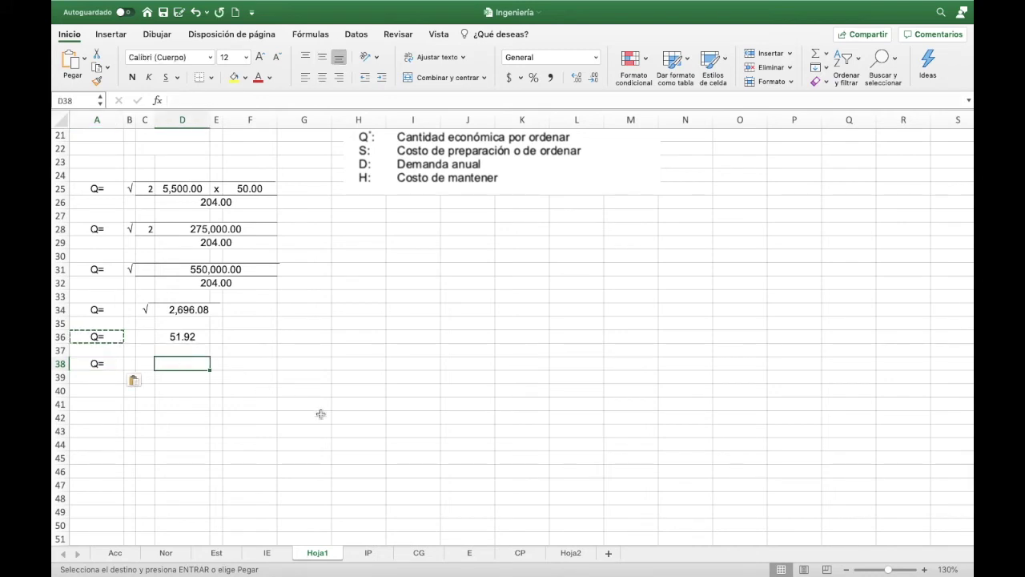
text(=re)
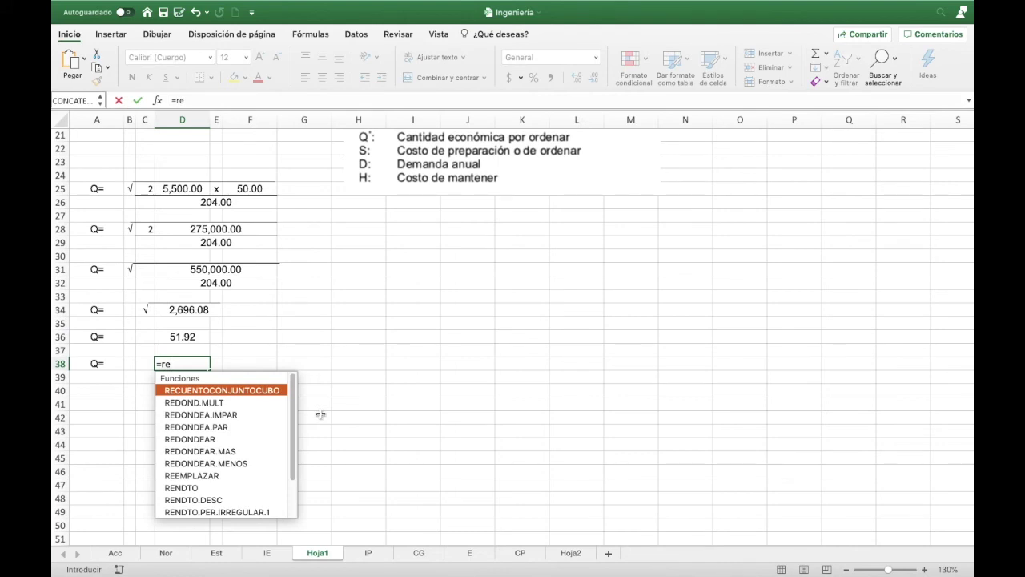
text(don)
key(Down)
key(Down)
key(Down)
key(Down)
key(Down)
key(Up)
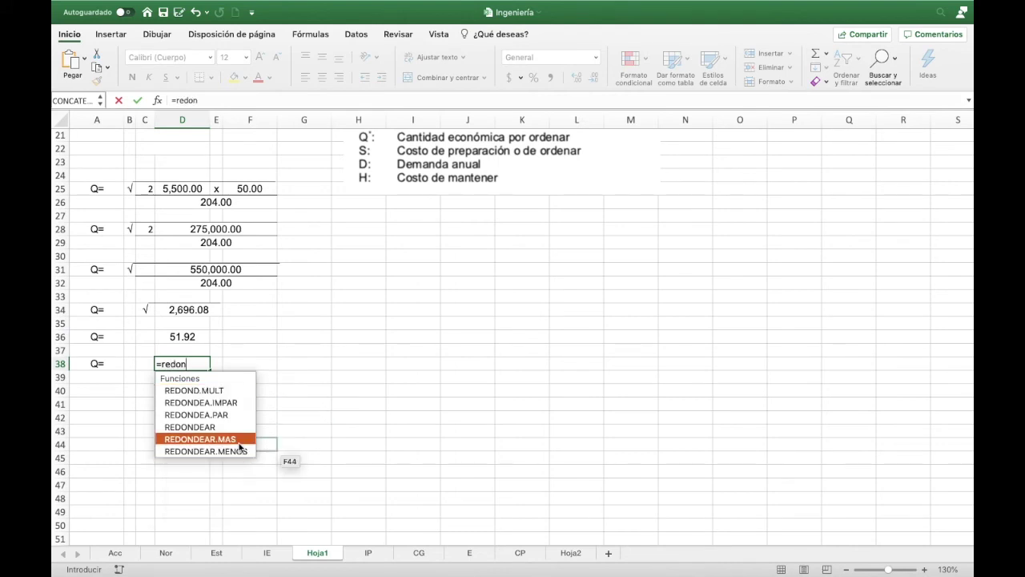
key(Tab)
click(193, 339)
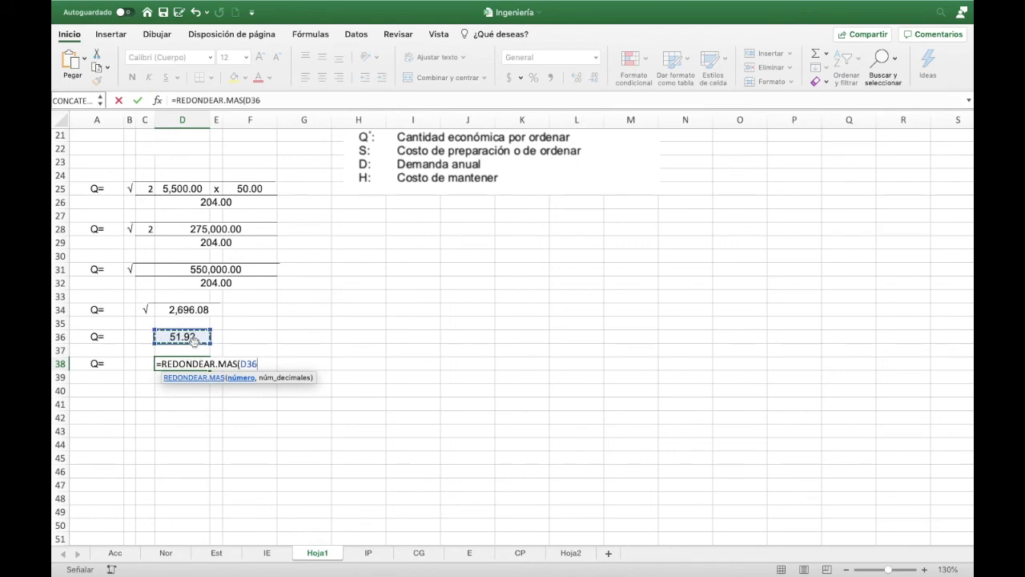
text(,0)
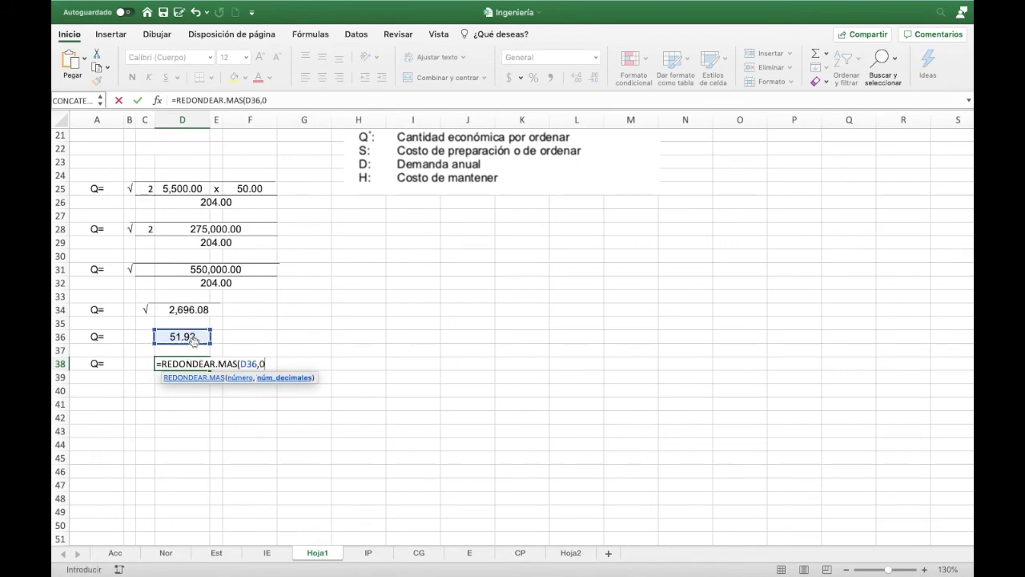
text())
key(Return)
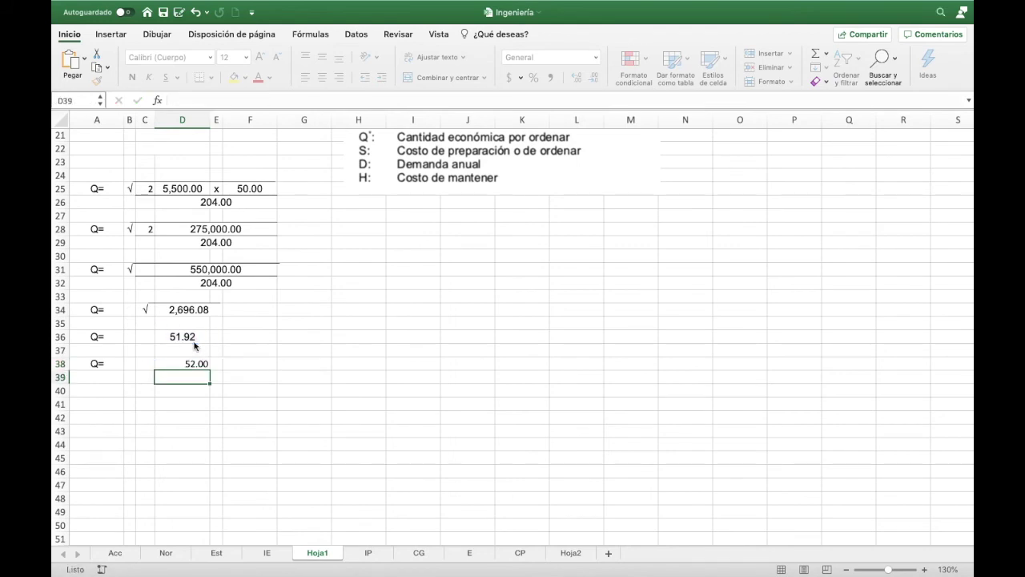
- Copy the cell formatting of D36 onto the rounded Q result in D38
key(Up)
click(182, 337)
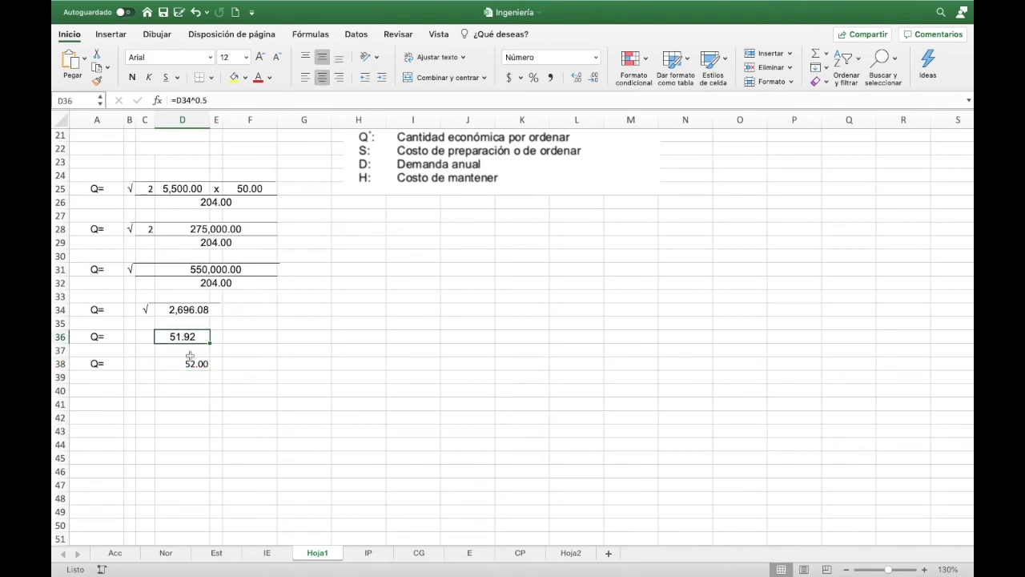
click(97, 80)
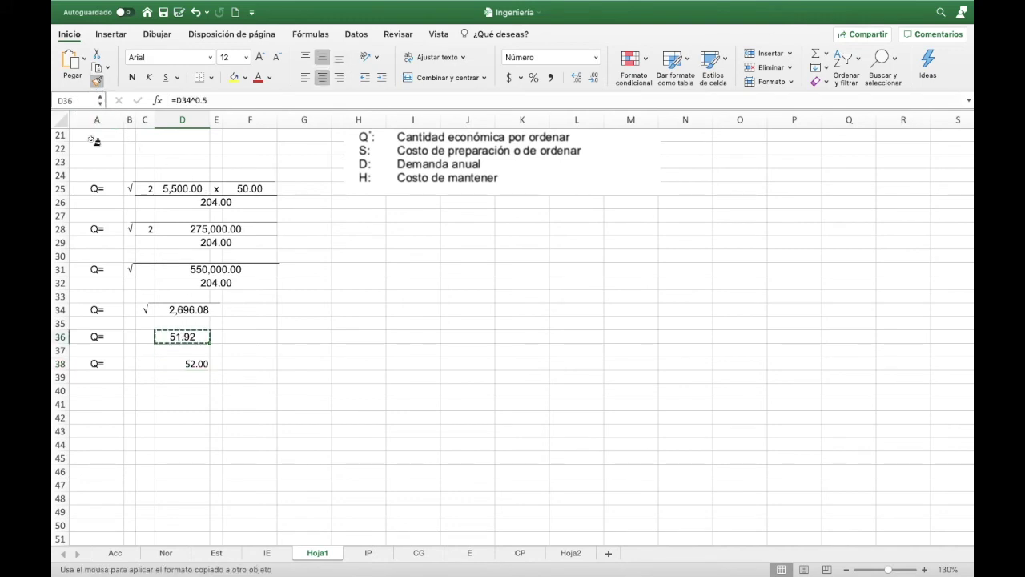
click(183, 367)
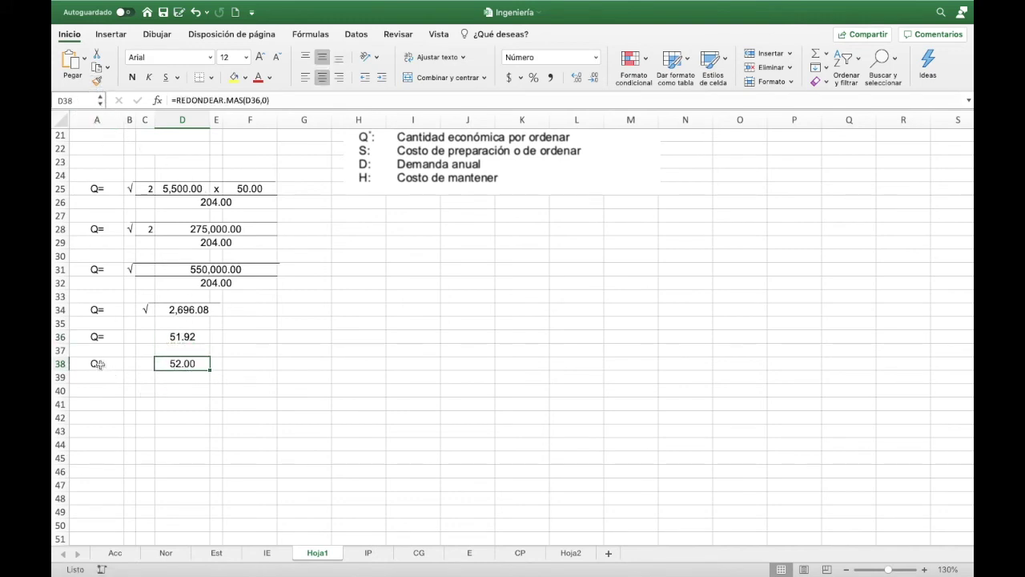
- Enter the unit label "unidades" in F38, beside the rounded Q result
click(229, 368)
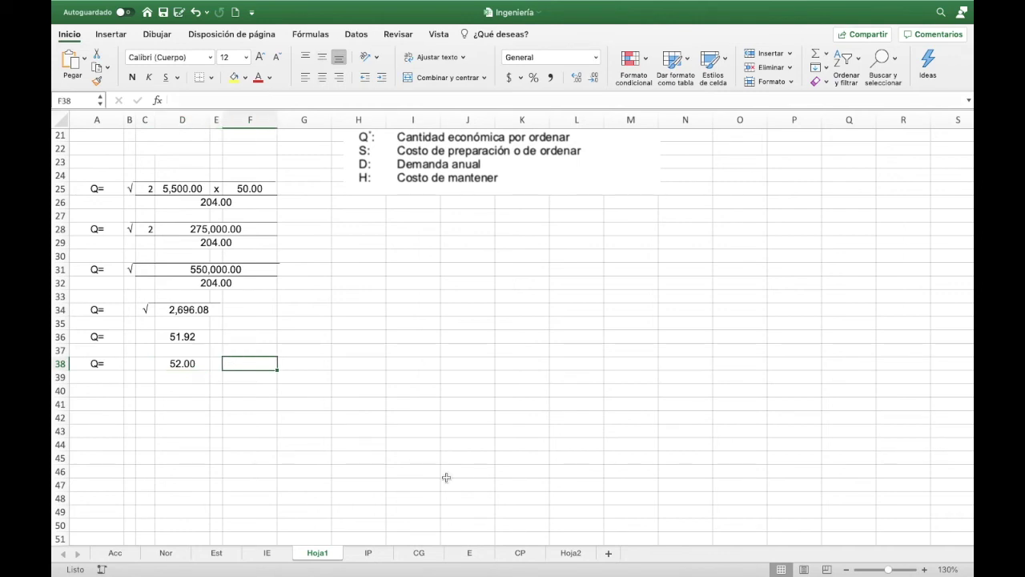
text(unidades)
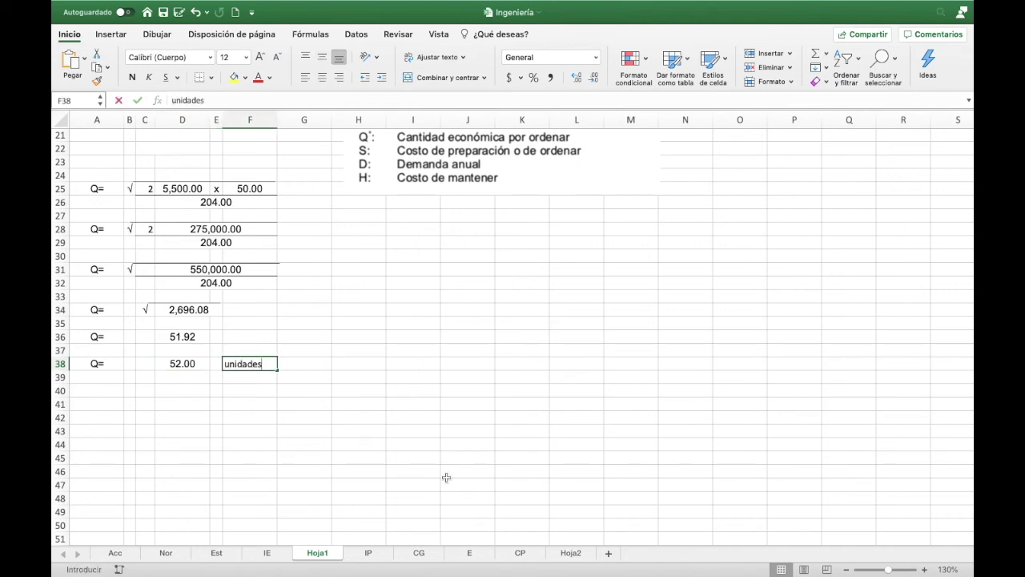
key(Return)
key(Up)
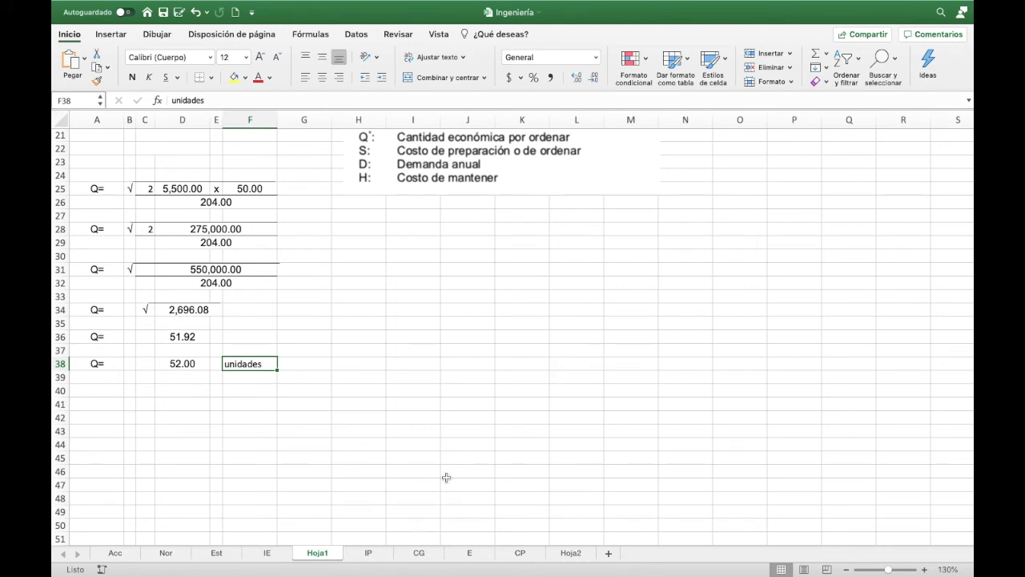
- Center the "unidades" label in F38 both horizontally and vertically
click(322, 77)
click(321, 58)
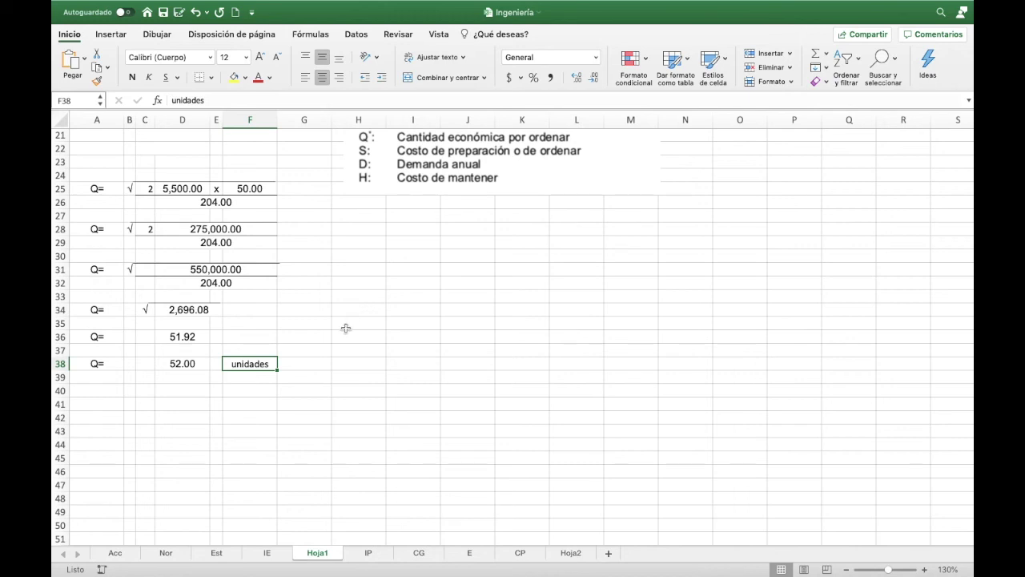
scroll(345, 327, up, 3)
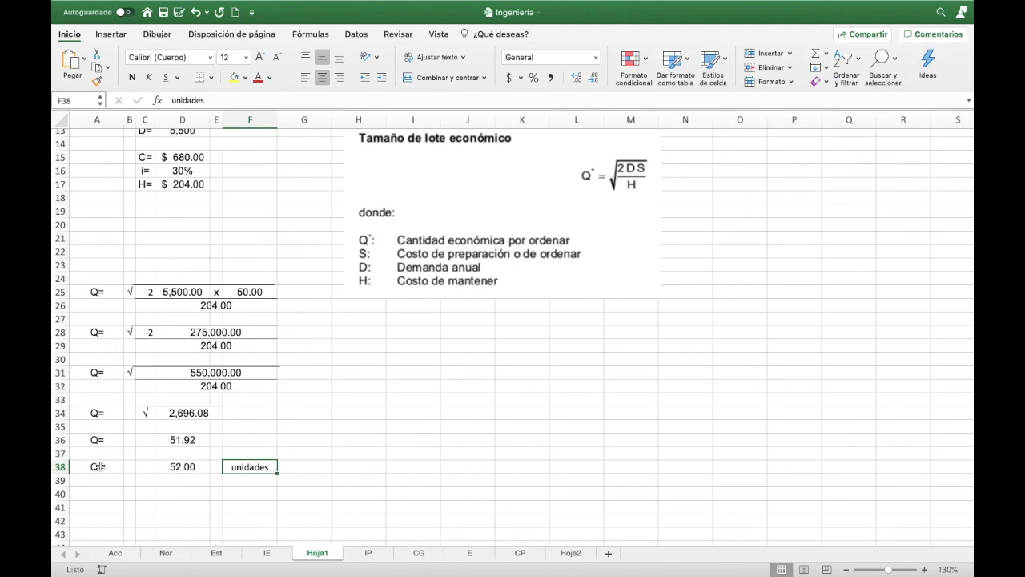
drag(98, 467, 180, 467)
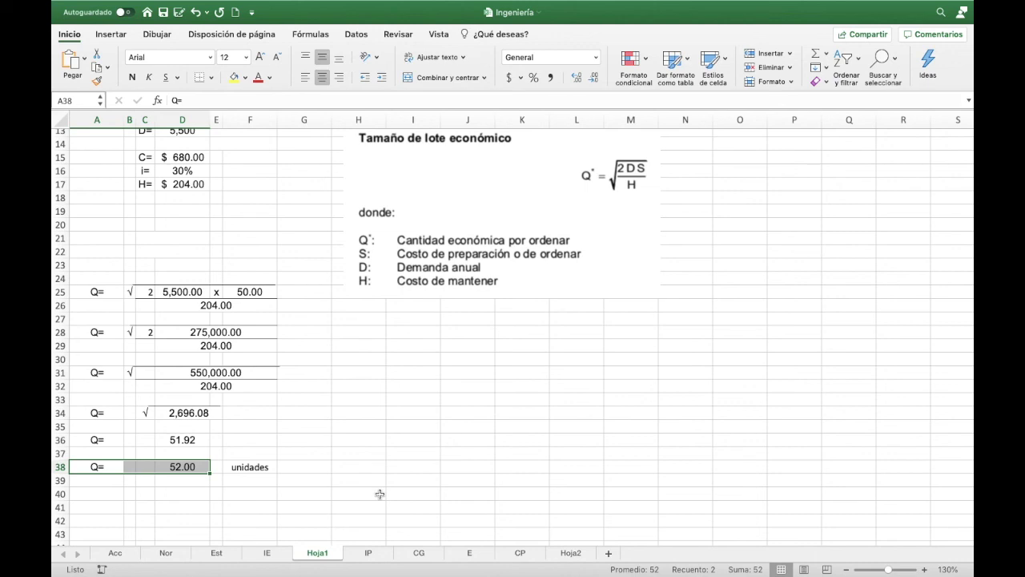
scroll(379, 494, up, 5)
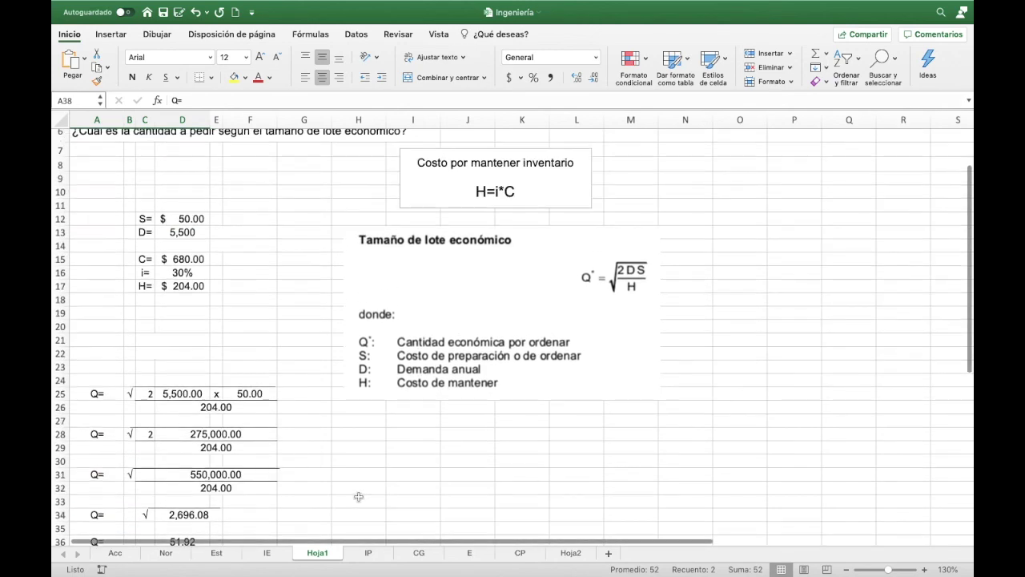
scroll(361, 496, up, 1)
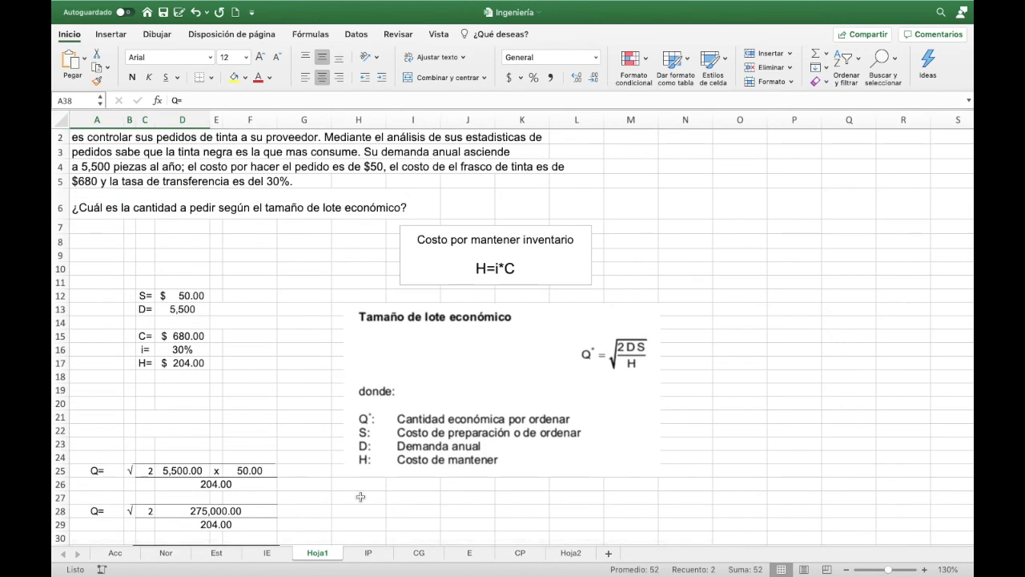
scroll(360, 497, down, 5)
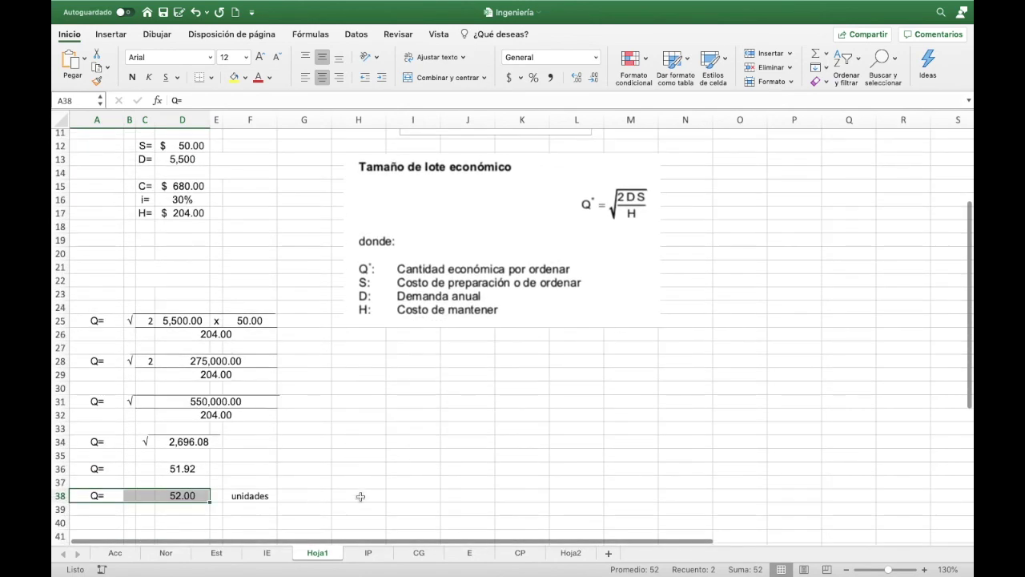